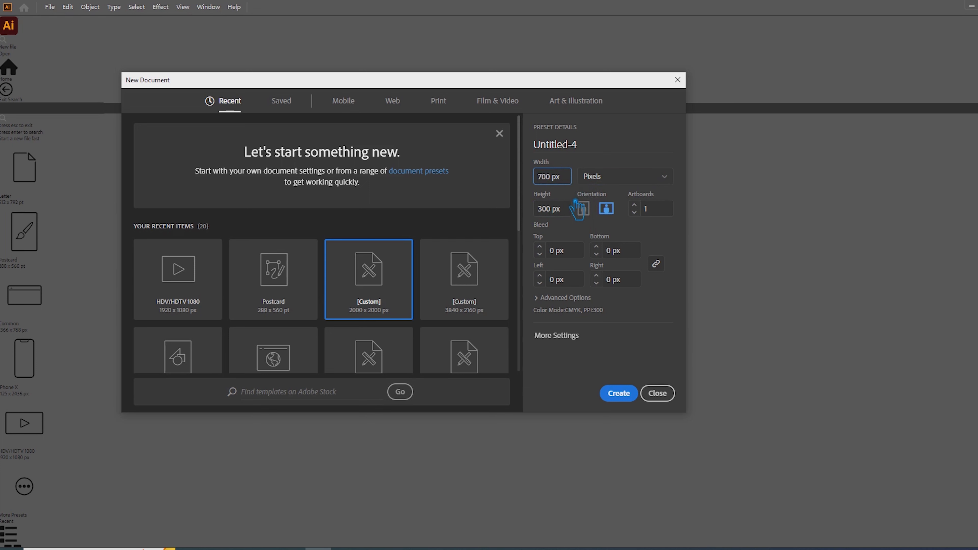
# Create a 700 x 300 px document named Billboard with a 9 px (0.125 in) bleed on all sides
pyautogui.click(597, 148)
pyautogui.write('Billboard')
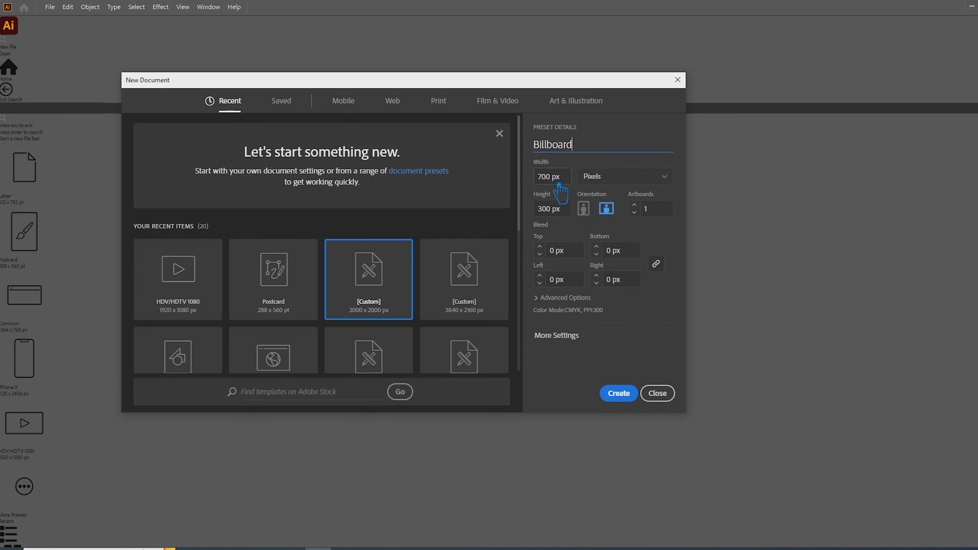
pyautogui.click(553, 178)
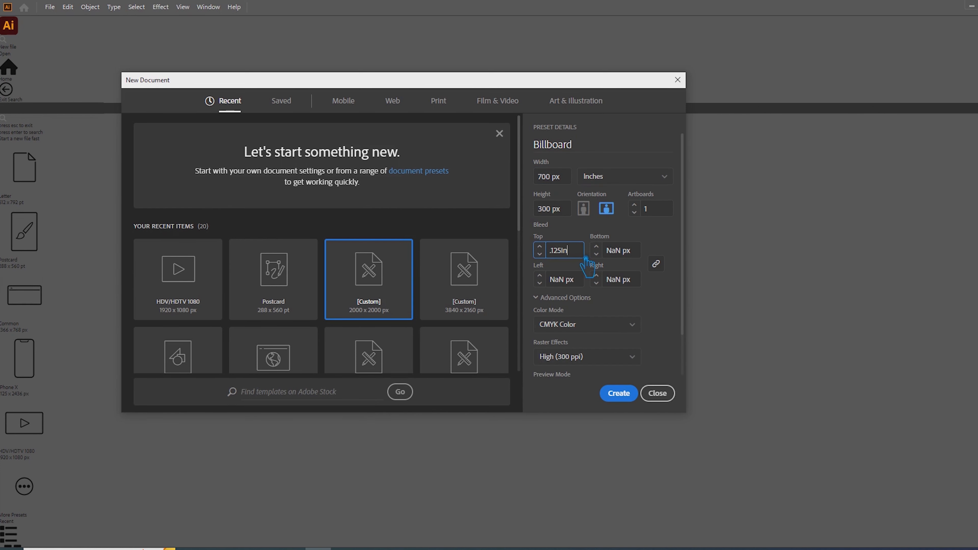
pyautogui.click(571, 211)
pyautogui.click(577, 253)
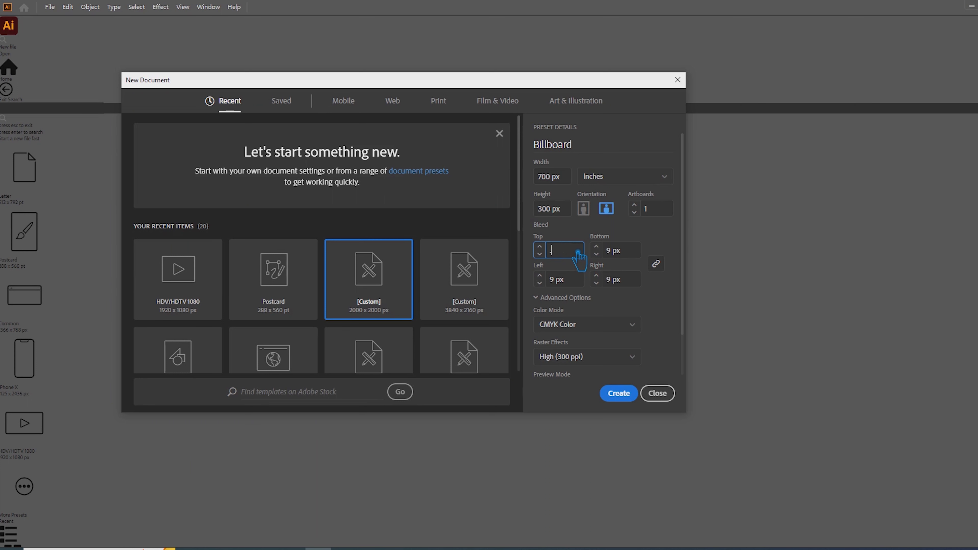
pyautogui.click(571, 279)
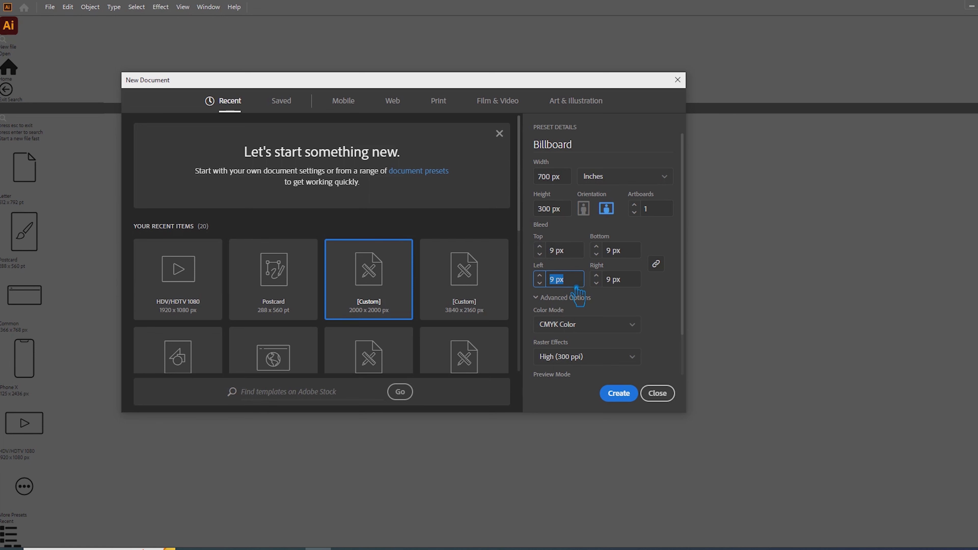
pyautogui.click(581, 252)
pyautogui.click(627, 181)
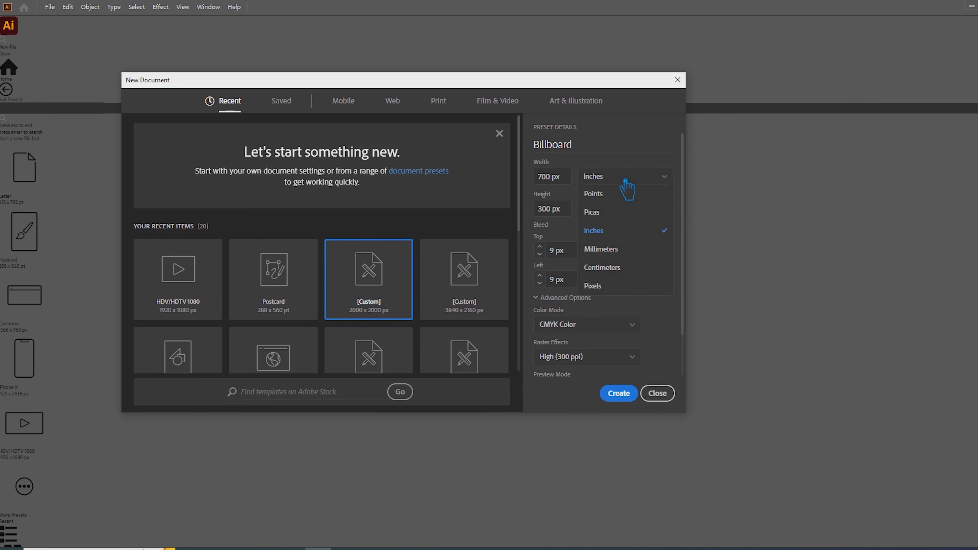
pyautogui.click(619, 300)
pyautogui.click(670, 231)
pyautogui.click(619, 394)
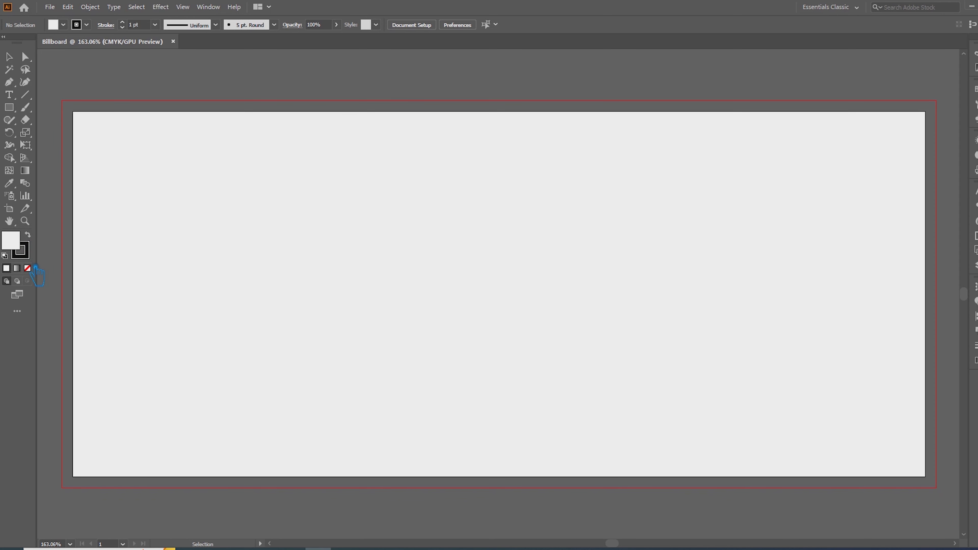
# Remove the default stroke colour and set the default fill to a medium blue-grey
pyautogui.click(26, 254)
pyautogui.click(28, 267)
pyautogui.doubleClick(19, 245)
pyautogui.write('525456')
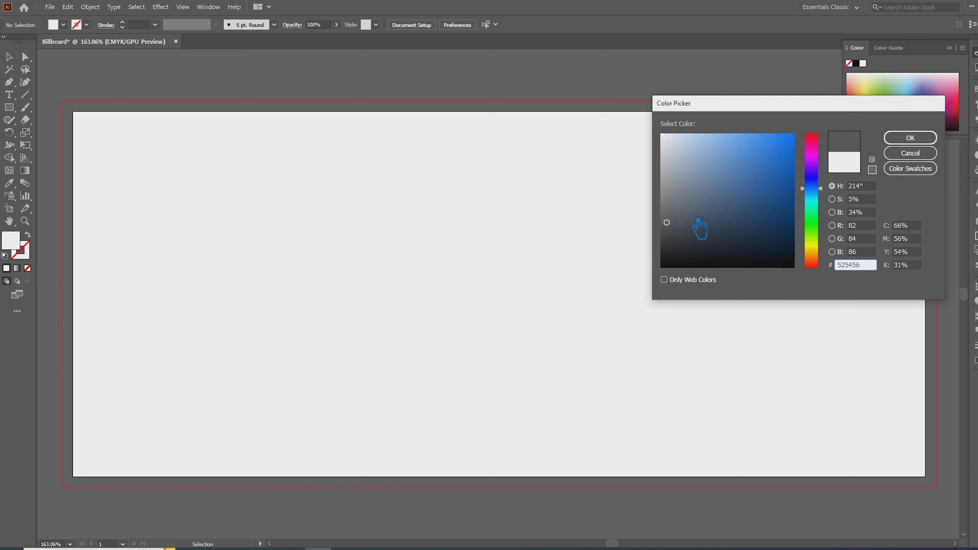
pyautogui.click(911, 137)
pyautogui.click(9, 57)
pyautogui.click(429, 115)
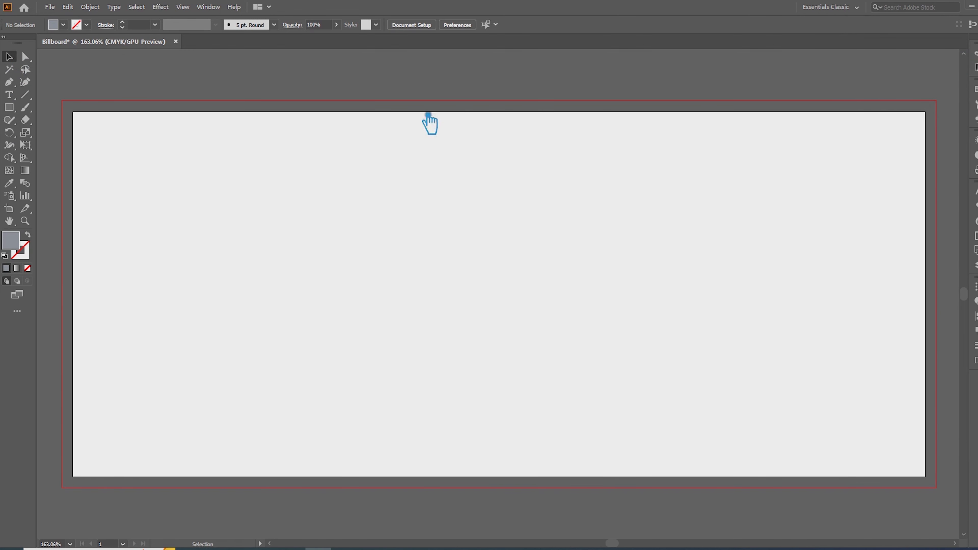
# Draw a square of about 229 px on the left half of the artboard
pyautogui.click(9, 108)
pyautogui.moveTo(173, 166); pyautogui.dragTo(460, 300)
pyautogui.click(587, 27)
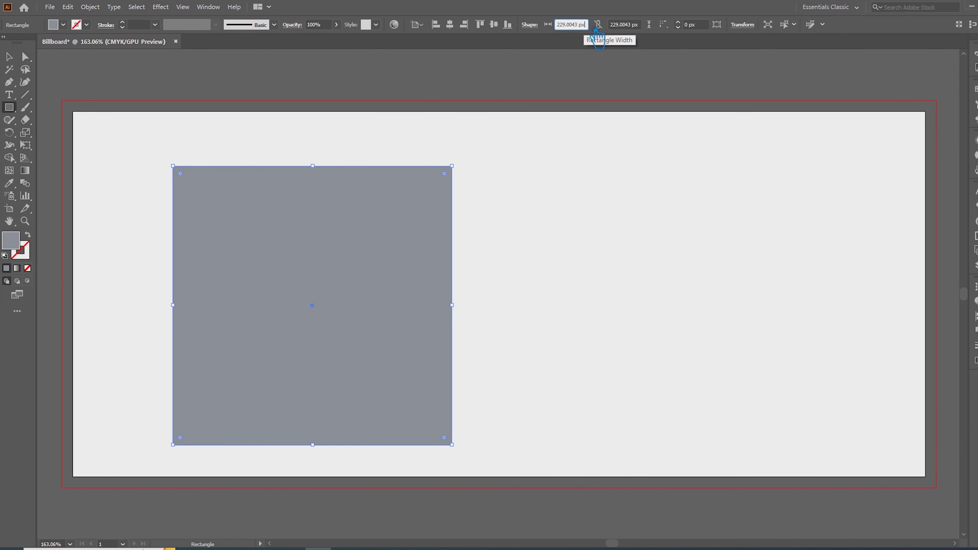
pyautogui.press('Return')
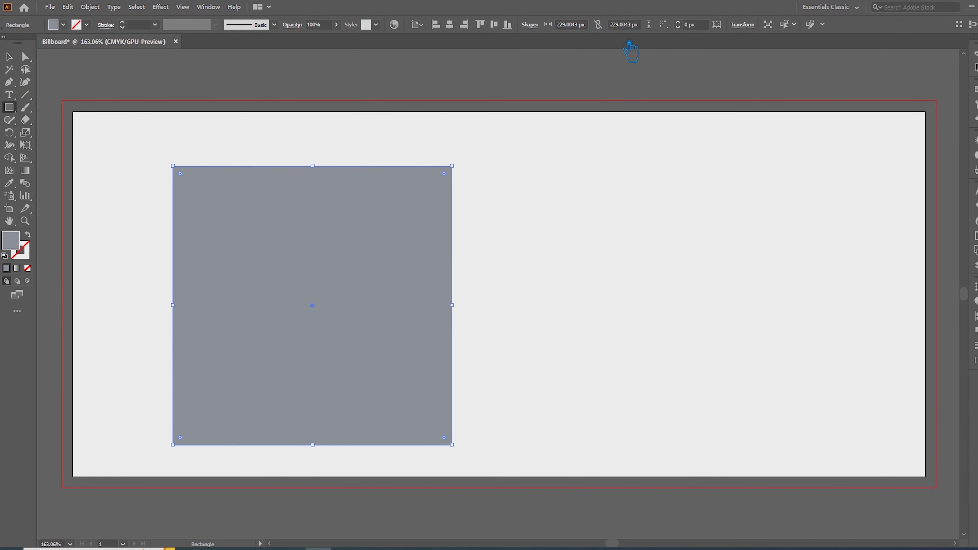
pyautogui.click(421, 25)
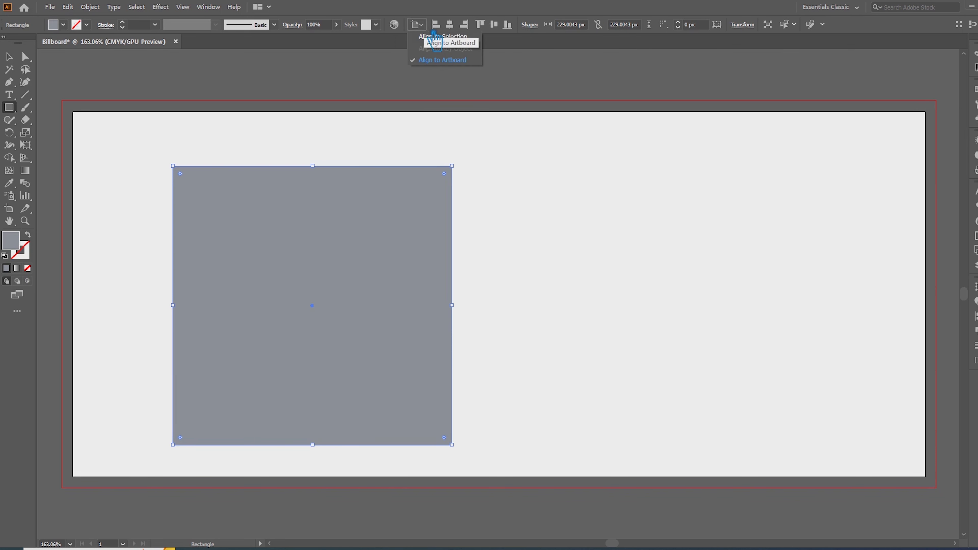
pyautogui.click(422, 25)
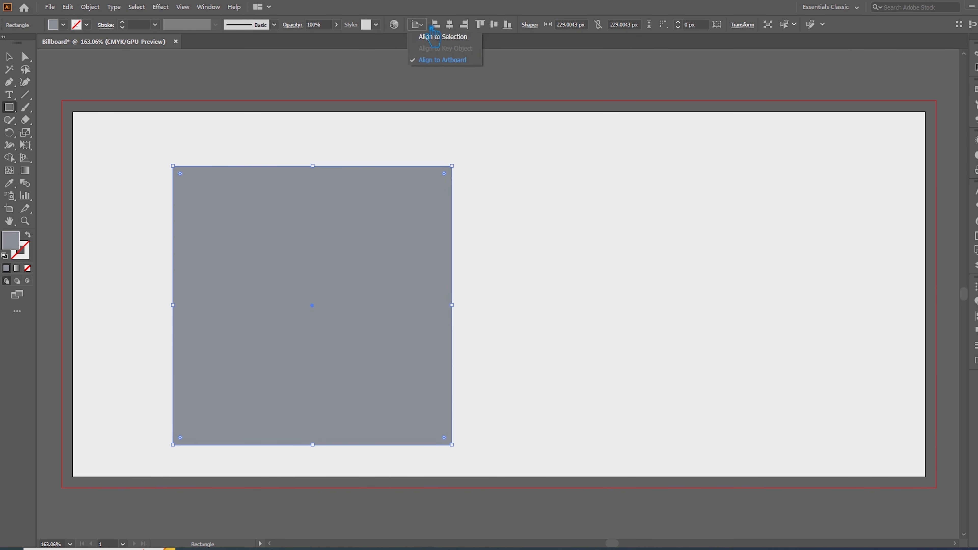
pyautogui.click(263, 298)
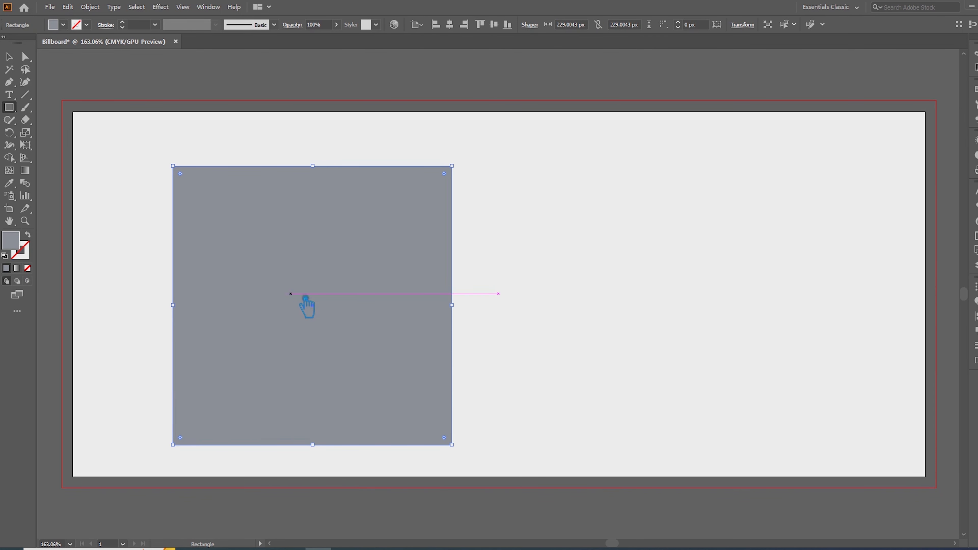
# Resize the square to 700 px wide and 300 px high
pyautogui.click(579, 29)
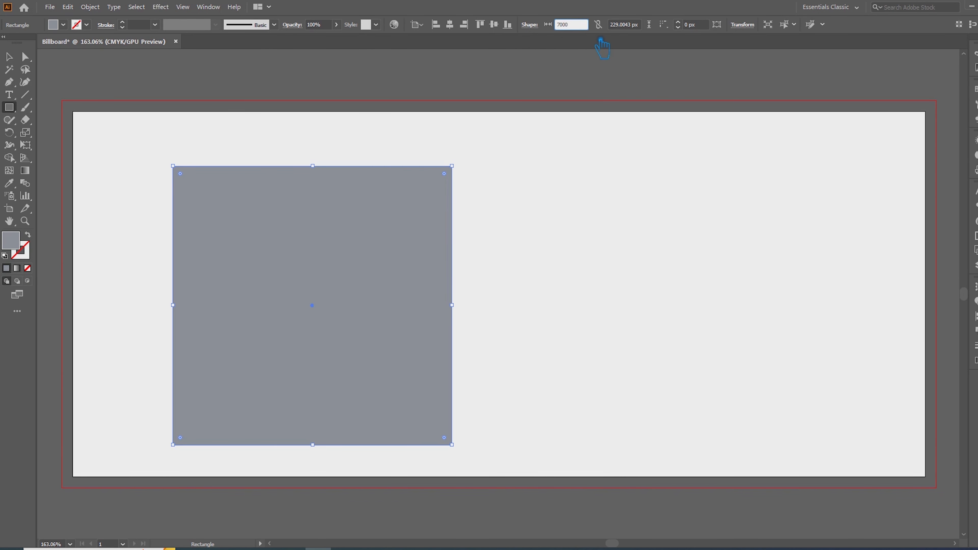
pyautogui.press('Tab')
pyautogui.write('300')
pyautogui.press('Return')
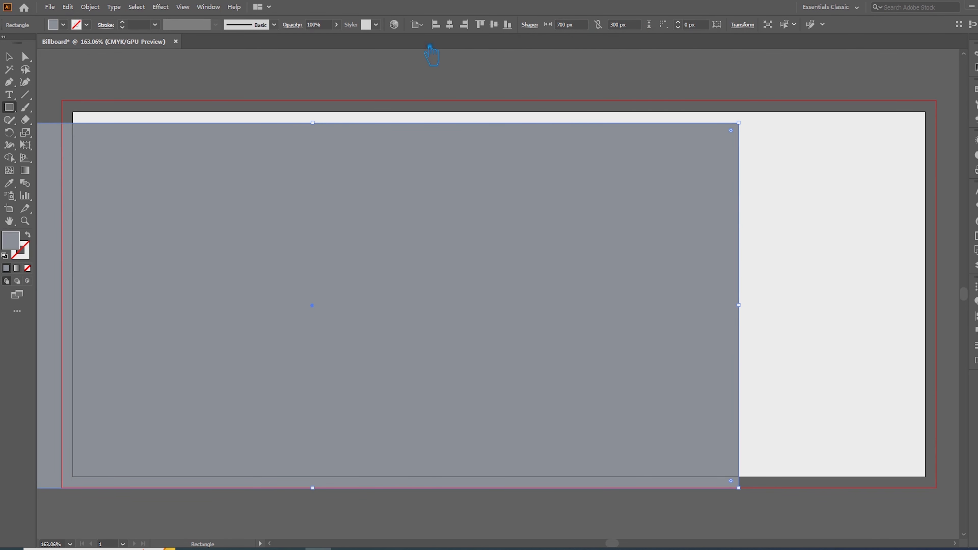
# Align the rectangle to the artboard, centring it horizontally and vertically
pyautogui.click(417, 24)
pyautogui.click(444, 60)
pyautogui.click(450, 24)
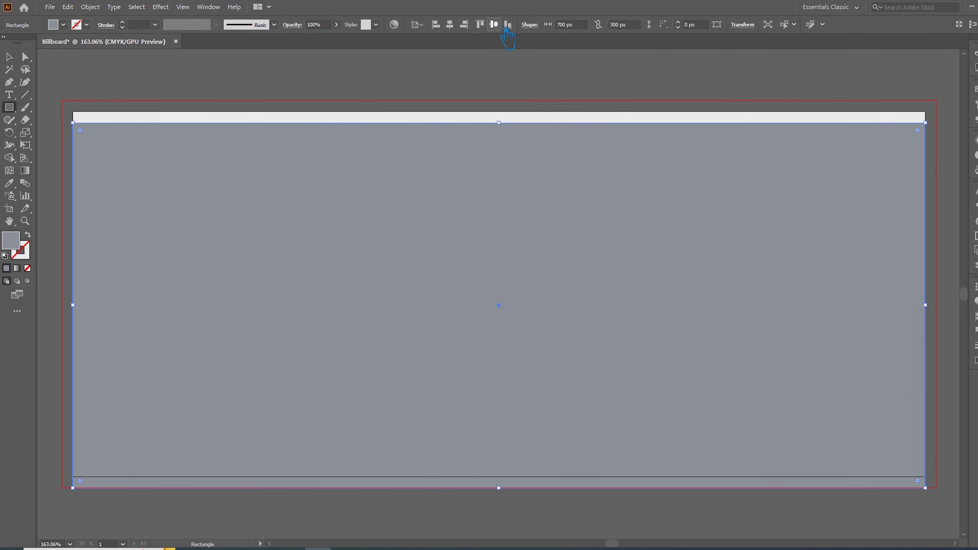
pyautogui.click(493, 24)
pyautogui.click(15, 59)
pyautogui.click(391, 92)
# Change the fill of the full-size background rectangle to a light grey
pyautogui.click(312, 218)
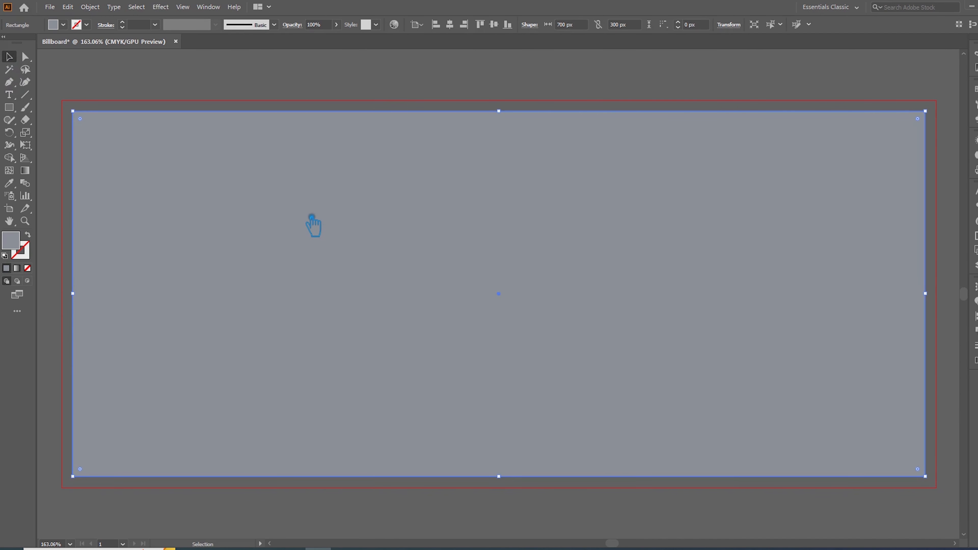
pyautogui.doubleClick(11, 239)
pyautogui.moveTo(684, 176); pyautogui.dragTo(750, 155)
pyautogui.click(910, 138)
pyautogui.press('a')
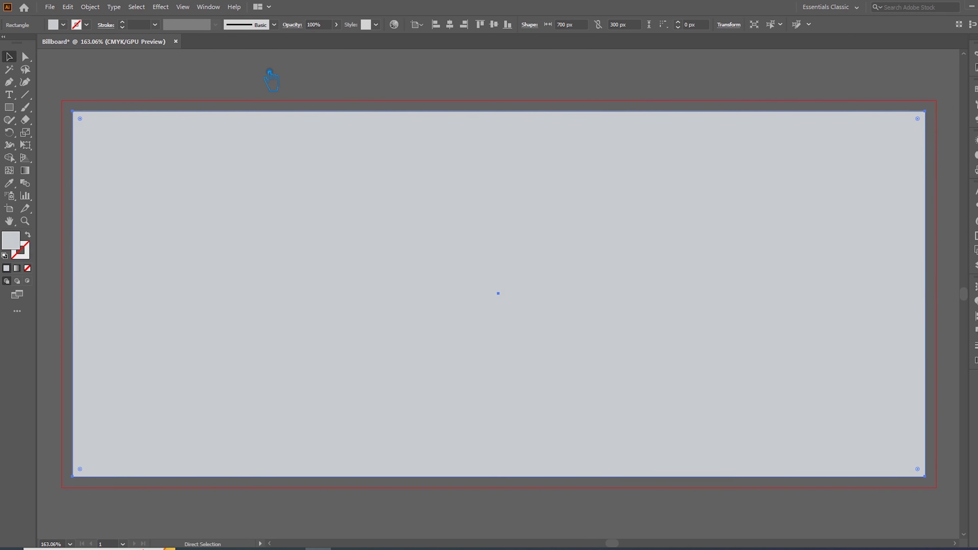
# Lock the light grey background rectangle
pyautogui.click(270, 72)
pyautogui.click(349, 209)
pyautogui.hotkey('ctrl', '2')
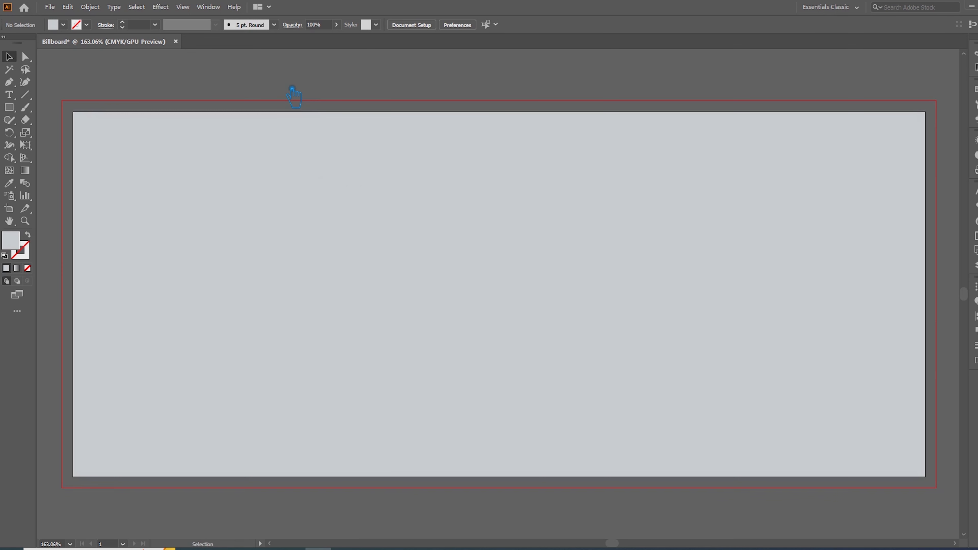
# Draw a rectangle about 189 x 180 px starting from the artboard's top-left corner
pyautogui.hotkey('ctrl', '-')
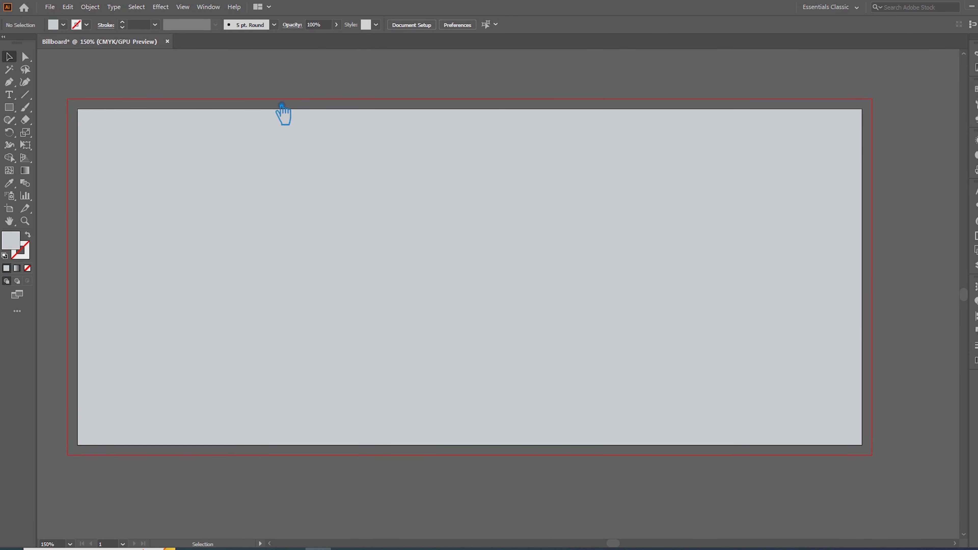
pyautogui.click(23, 116)
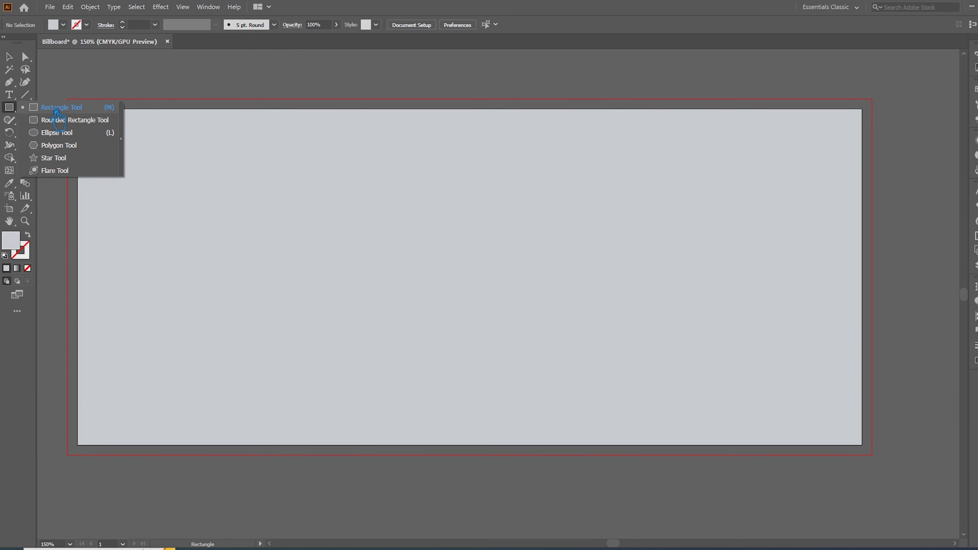
pyautogui.click(62, 106)
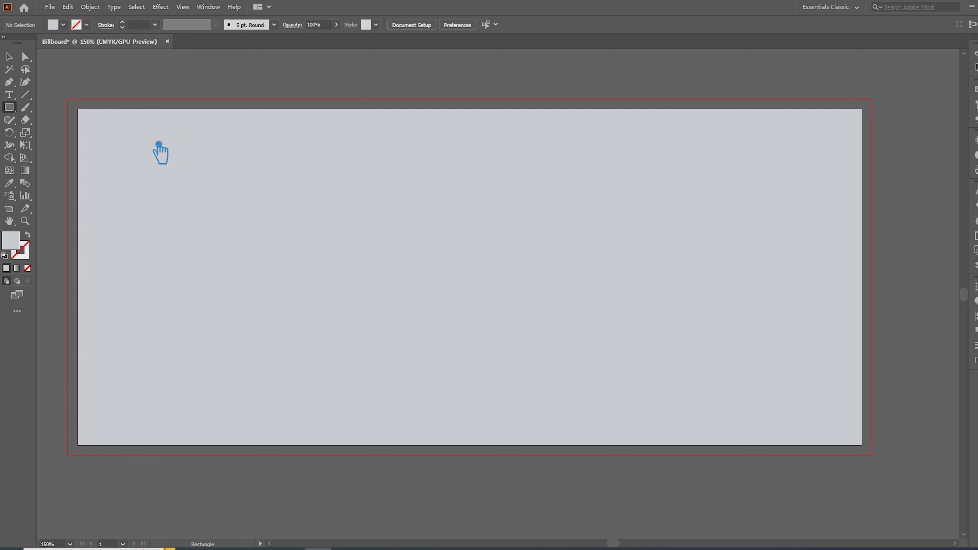
pyautogui.moveTo(78, 109); pyautogui.dragTo(290, 310)
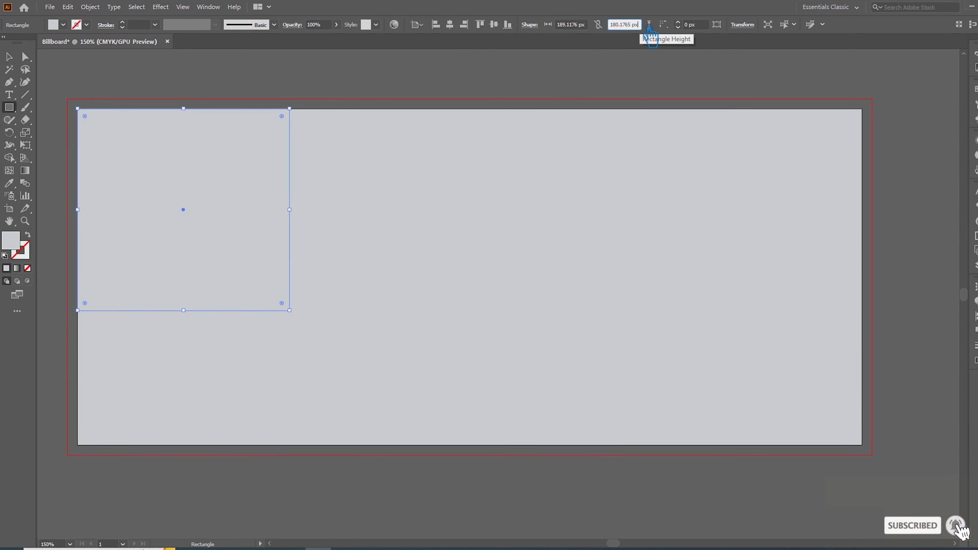
# Set the new rectangle's height to 300 px and align it to the top edge of the artboard
pyautogui.click(626, 24)
pyautogui.write('300')
pyautogui.press('Return')
pyautogui.press('v')
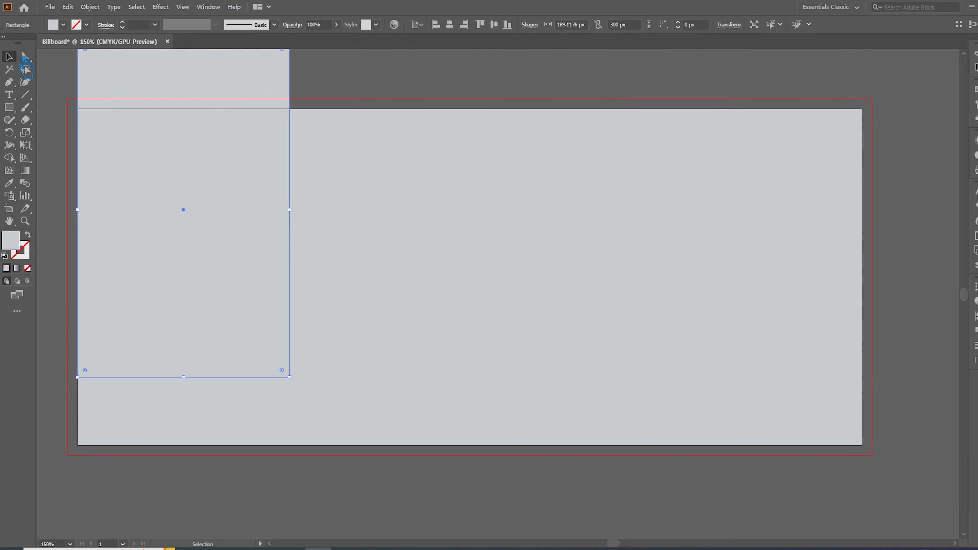
pyautogui.click(480, 24)
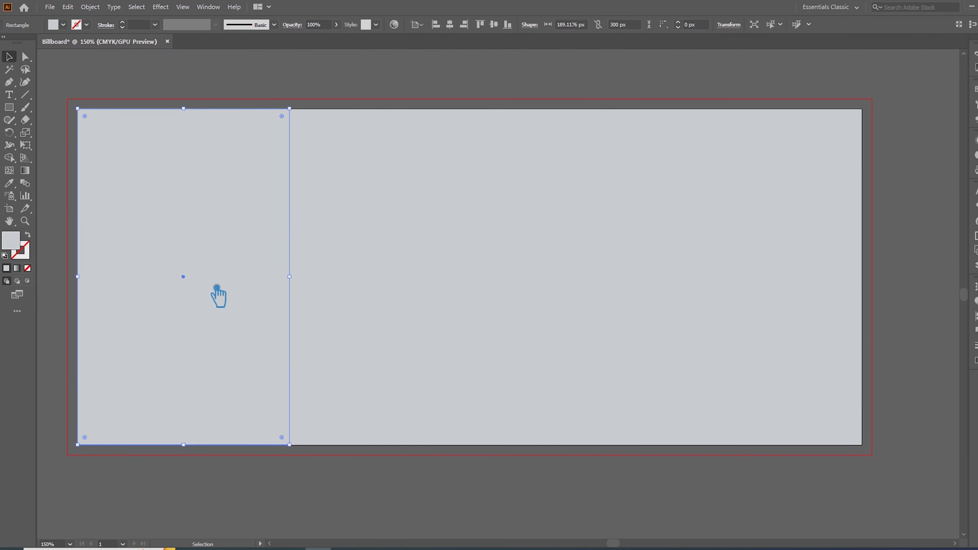
# Fill the rectangle along the artboard's left edge with dark grey #434647
pyautogui.doubleClick(18, 247)
pyautogui.click(664, 204)
pyautogui.click(912, 141)
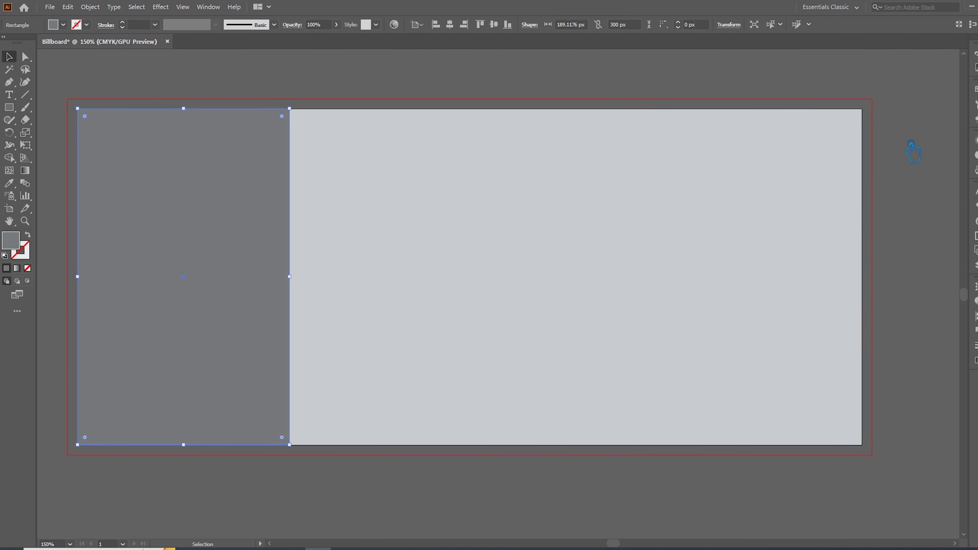
pyautogui.doubleClick(18, 243)
pyautogui.click(786, 218)
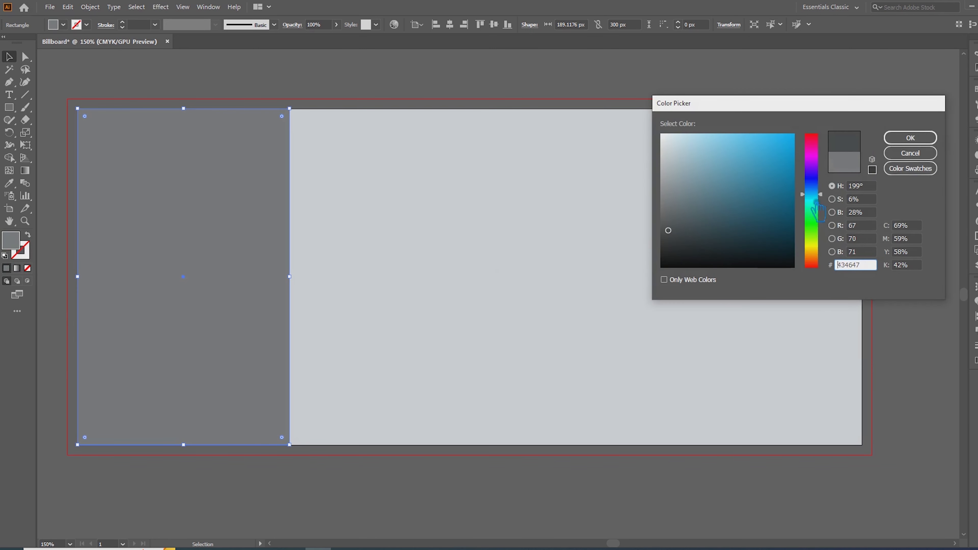
pyautogui.click(904, 141)
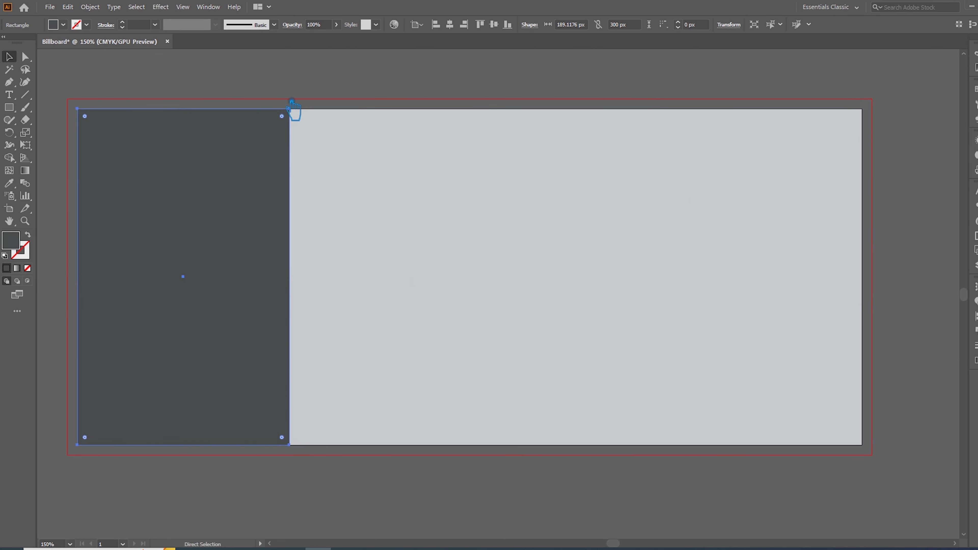
# Show the rulers and place a horizontal guide through the dark rectangle's centre
pyautogui.hotkey('ctrl', 'r')
pyautogui.moveTo(221, 58); pyautogui.dragTo(192, 280)
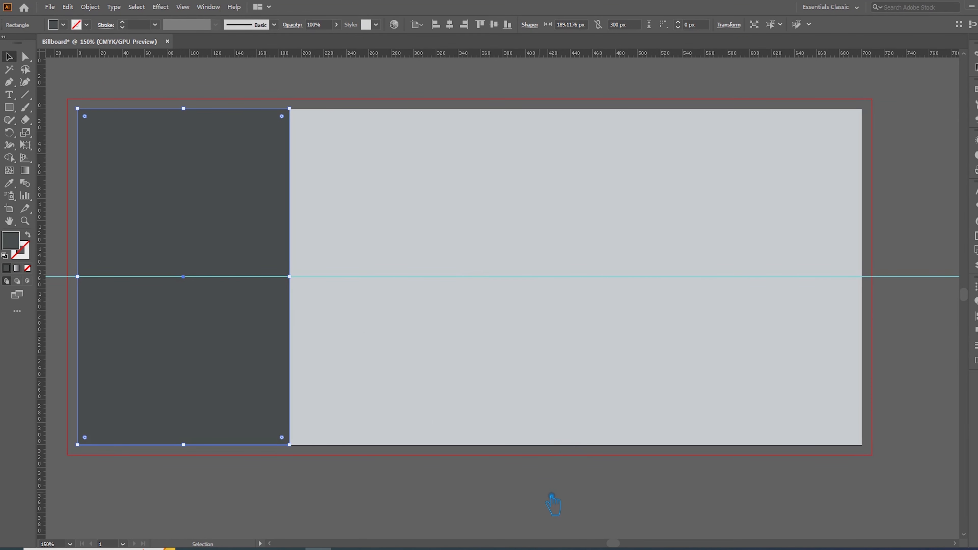
# Add an anchor point where the guide meets the dark rectangle's right edge and move it right to about X 260 px, forming an arrow shape
pyautogui.press('p')
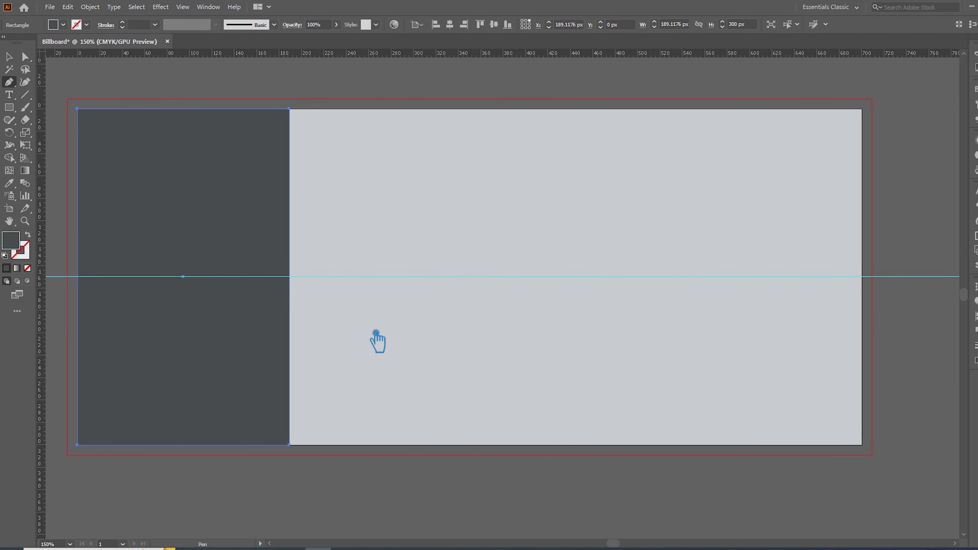
pyautogui.click(299, 280)
pyautogui.press('Right')
pyautogui.press('Right')
pyautogui.press('Right')
pyautogui.press('Right')
pyautogui.press('Right')
pyautogui.press('Right')
pyautogui.press('Right')
pyautogui.press('Right')
pyautogui.press('Right')
pyautogui.press('Right')
pyautogui.press('Right')
pyautogui.press('Right')
pyautogui.press('Right')
pyautogui.press('Right')
pyautogui.press('Right')
pyautogui.press('Right')
pyautogui.press('Right')
pyautogui.press('Right')
pyautogui.press('Right')
pyautogui.press('Right')
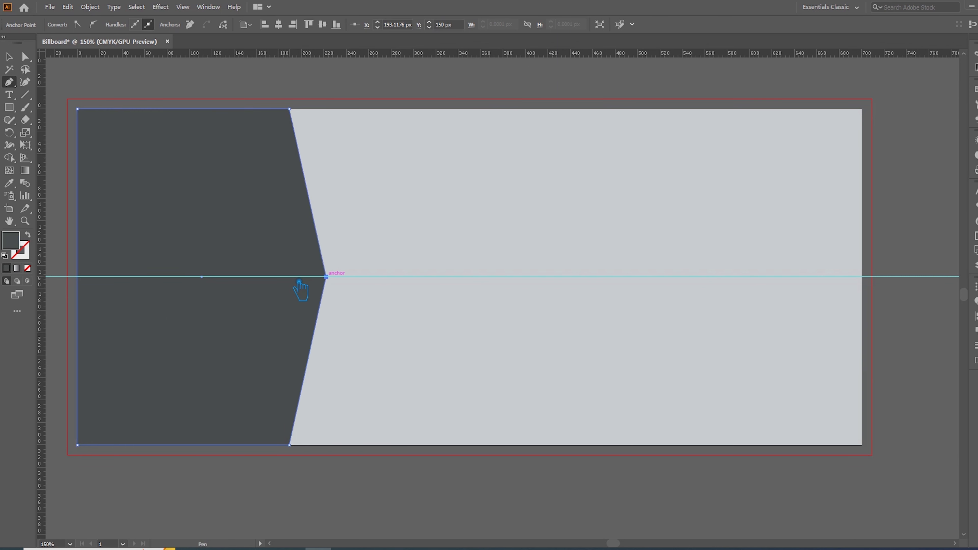
pyautogui.press('Right')
pyautogui.press('Right')
pyautogui.press('Right')
pyautogui.press('Right')
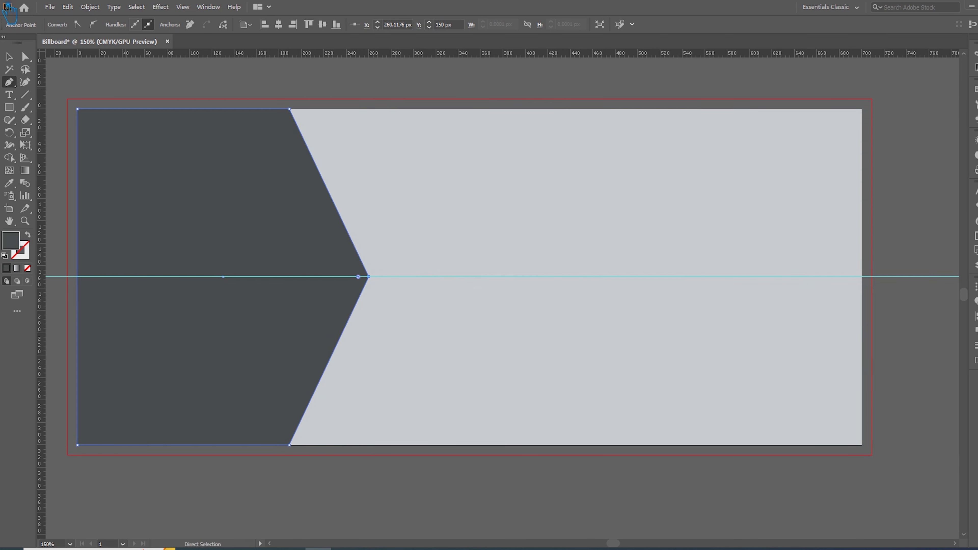
pyautogui.click(26, 58)
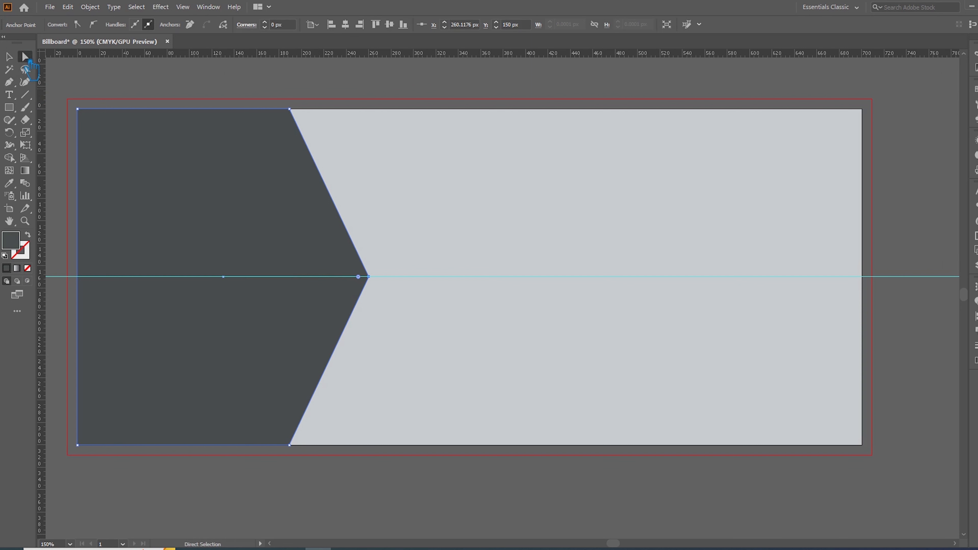
pyautogui.click(370, 492)
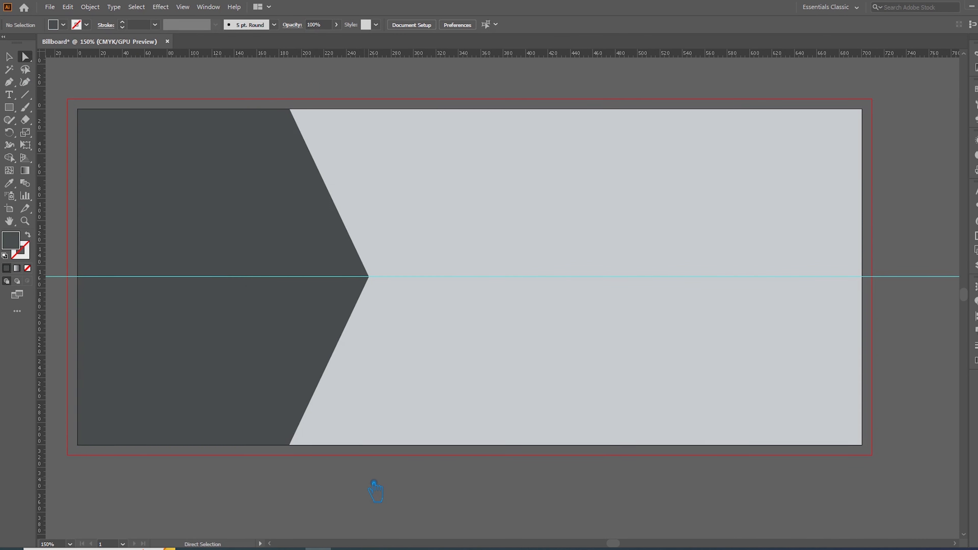
# Lock the dark arrow-shaped panel on the artboard so it cannot be selected or moved
pyautogui.click(16, 109)
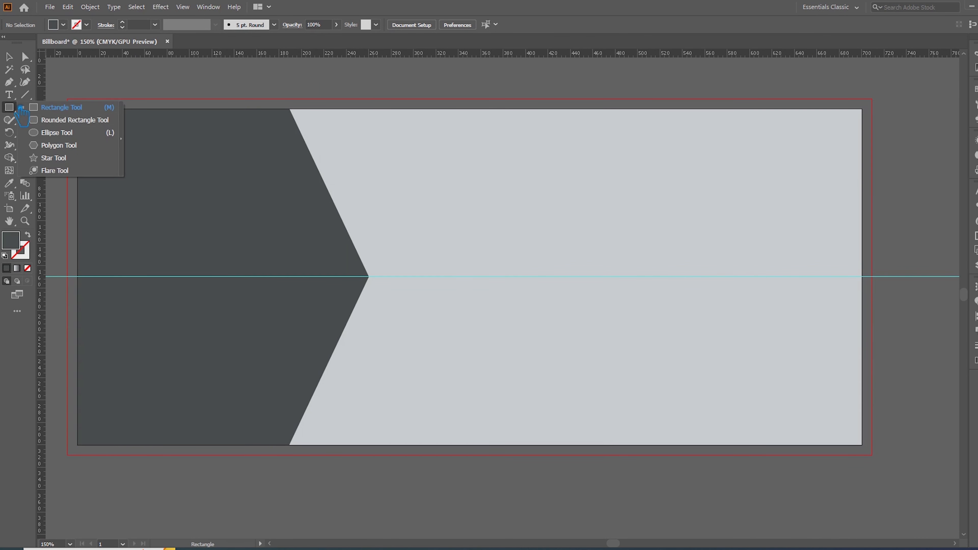
pyautogui.click(58, 118)
pyautogui.click(10, 58)
pyautogui.click(224, 191)
pyautogui.hotkey('ctrl', '2')
pyautogui.click(227, 85)
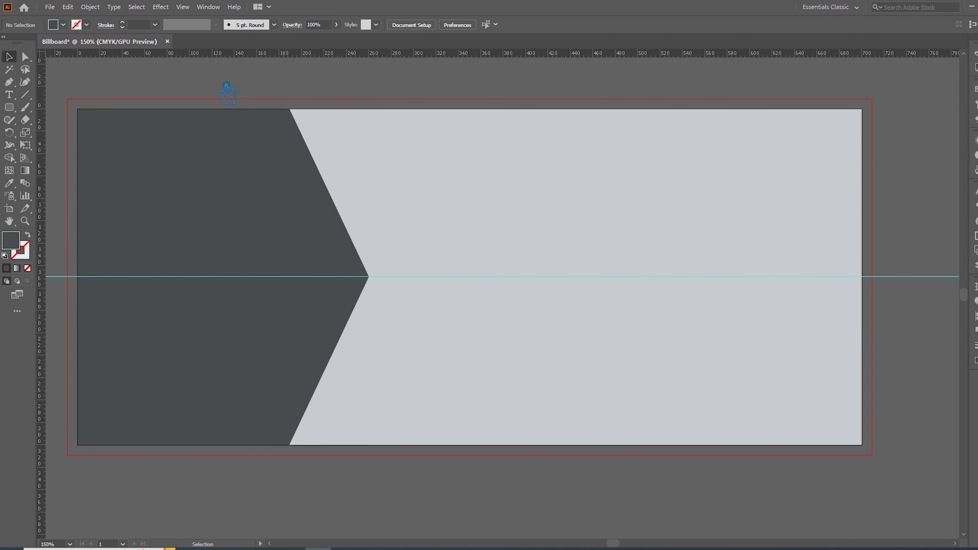
pyautogui.moveTo(259, 110); pyautogui.dragTo(310, 138)
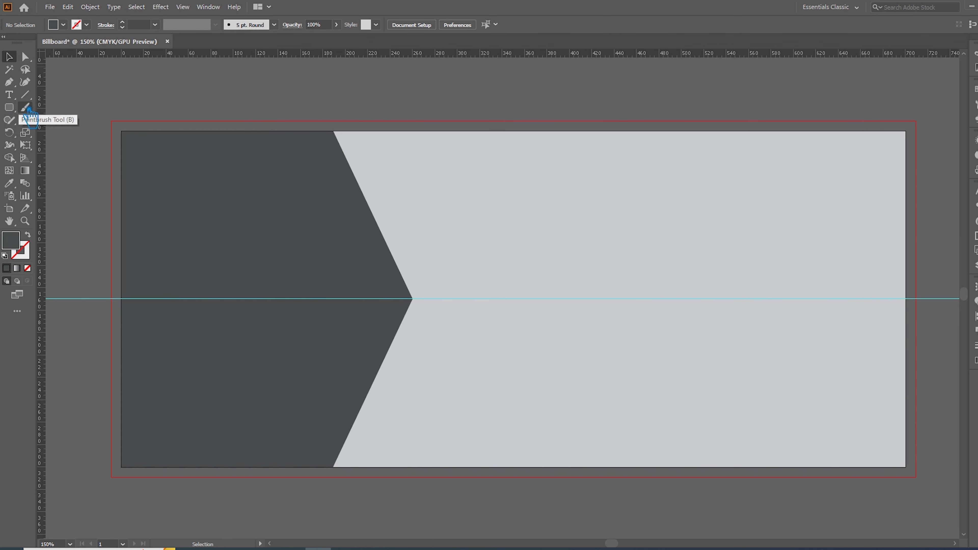
# Create a 9 x 9 px square above the artboard, entering the width as .125 in
pyautogui.click(8, 108)
pyautogui.click(67, 108)
pyautogui.click(194, 115)
pyautogui.write('.125in')
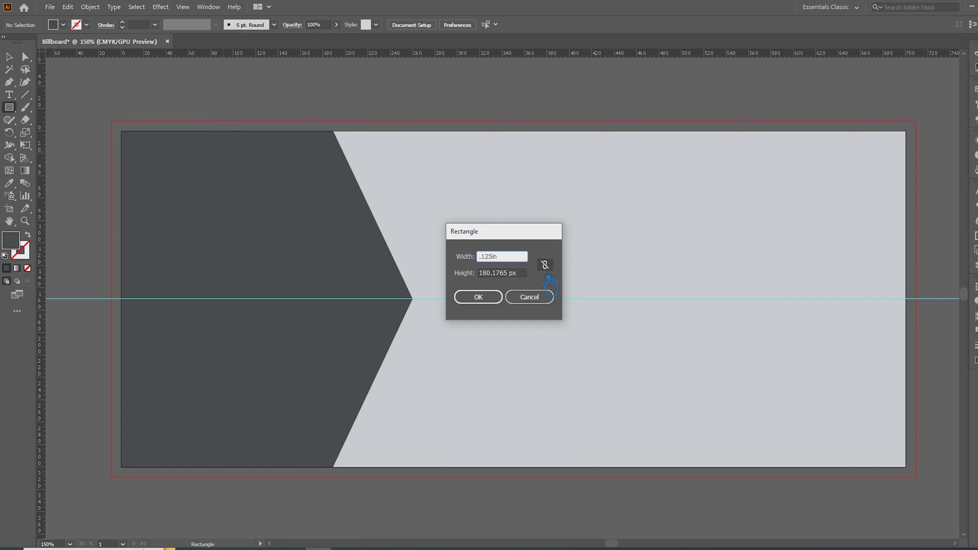
pyautogui.moveTo(525, 259); pyautogui.dragTo(467, 266)
pyautogui.press('Tab')
pyautogui.write('9')
pyautogui.press('Tab')
pyautogui.click(487, 297)
pyautogui.press('v')
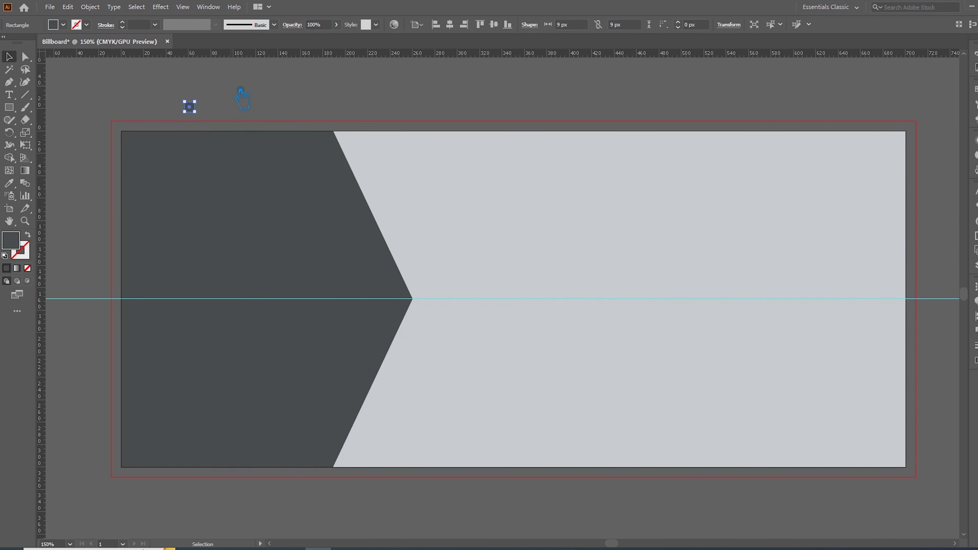
# Fill the small square with a darker grey and snap it into the artboard's upper-left corner
pyautogui.doubleClick(11, 241)
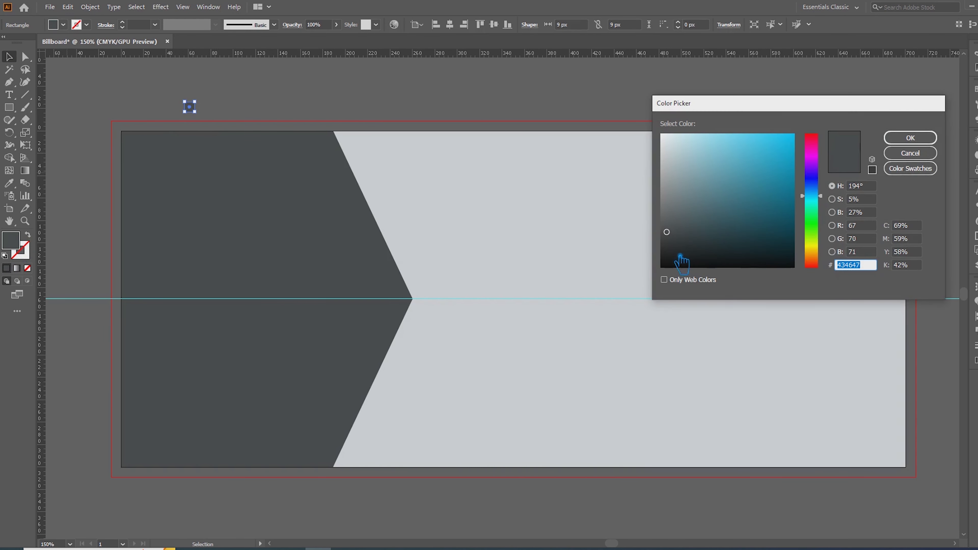
pyautogui.click(910, 153)
pyautogui.doubleClick(19, 247)
pyautogui.click(850, 140)
pyautogui.moveTo(191, 112); pyautogui.dragTo(130, 143)
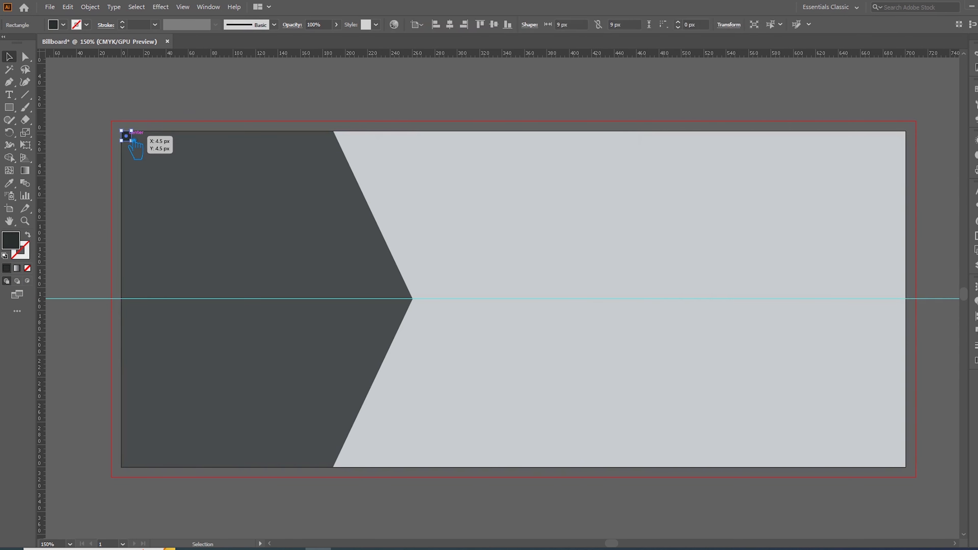
pyautogui.click(170, 156)
# Create an 18 x 18 px square above the artboard, entering the width as .25 in and copying it to the height
pyautogui.click(9, 107)
pyautogui.click(282, 113)
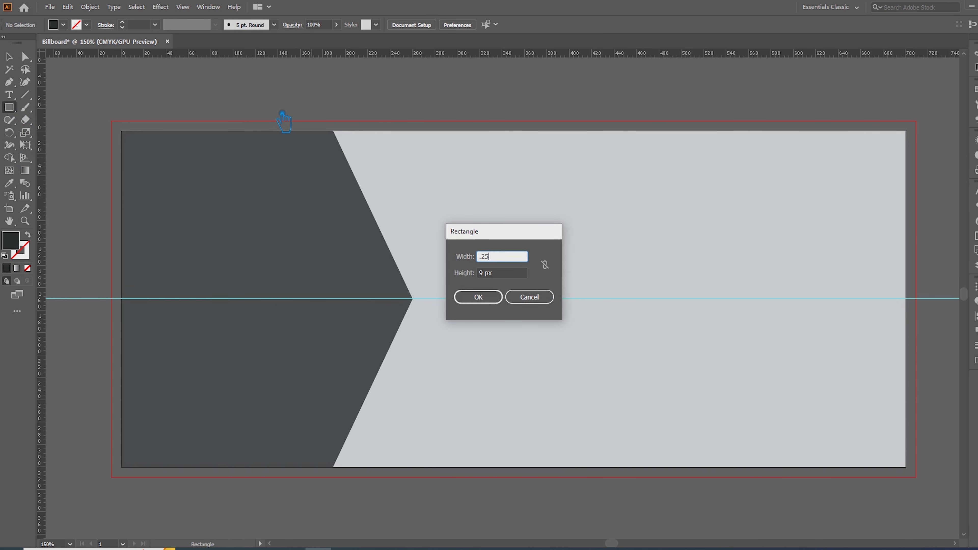
pyautogui.click(515, 274)
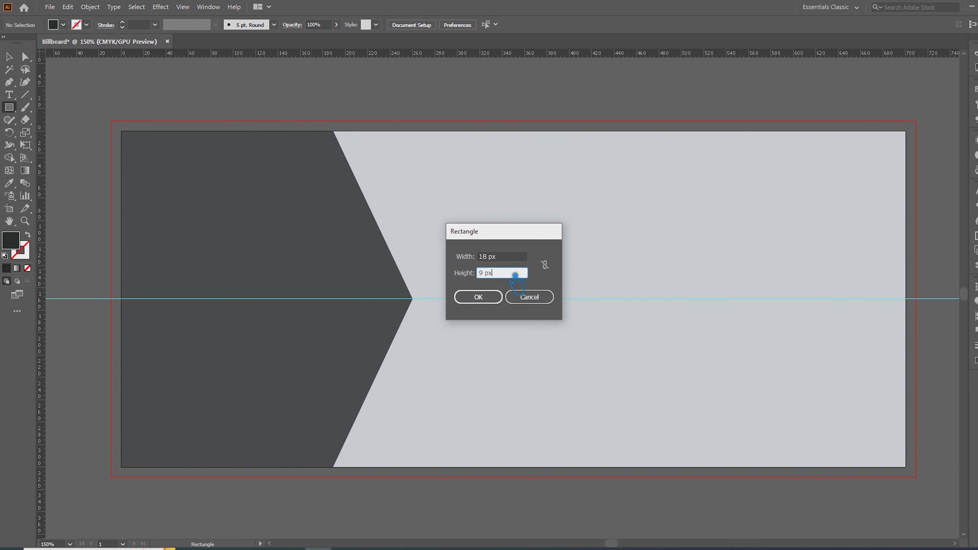
pyautogui.hotkey('shift', 'Tab')
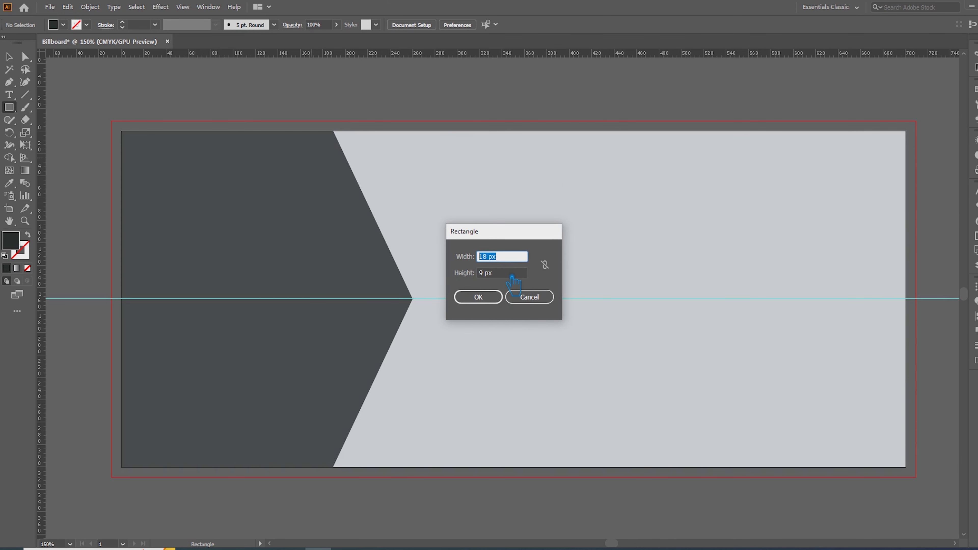
pyautogui.hotkey('ctrl', 'c')
pyautogui.press('Tab')
pyautogui.hotkey('ctrl', 'v')
pyautogui.click(493, 299)
# Snap the 18 px square into the artboard's upper-left corner
pyautogui.click(10, 57)
pyautogui.click(297, 116)
pyautogui.moveTo(299, 123); pyautogui.dragTo(143, 147)
pyautogui.hscroll(-1, 120, 141)
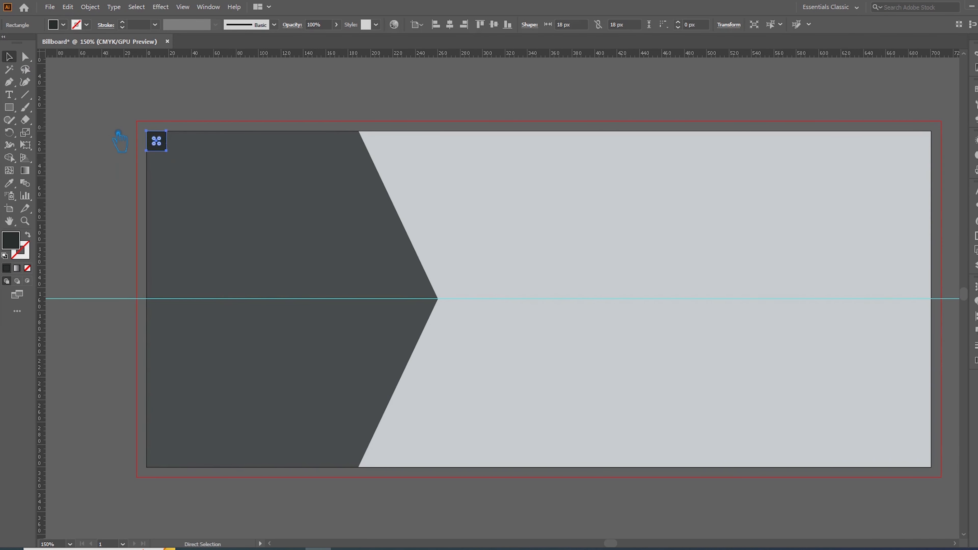
# Place guides 18 px inside the artboard's edges and draw horizontal callout lines leftward from the bleed edge and the artboard edge
pyautogui.scroll(3, 118, 133)
pyautogui.click(182, 155)
pyautogui.click(252, 188)
pyautogui.moveTo(250, 54); pyautogui.dragTo(239, 207)
pyautogui.moveTo(42, 317); pyautogui.dragTo(263, 183)
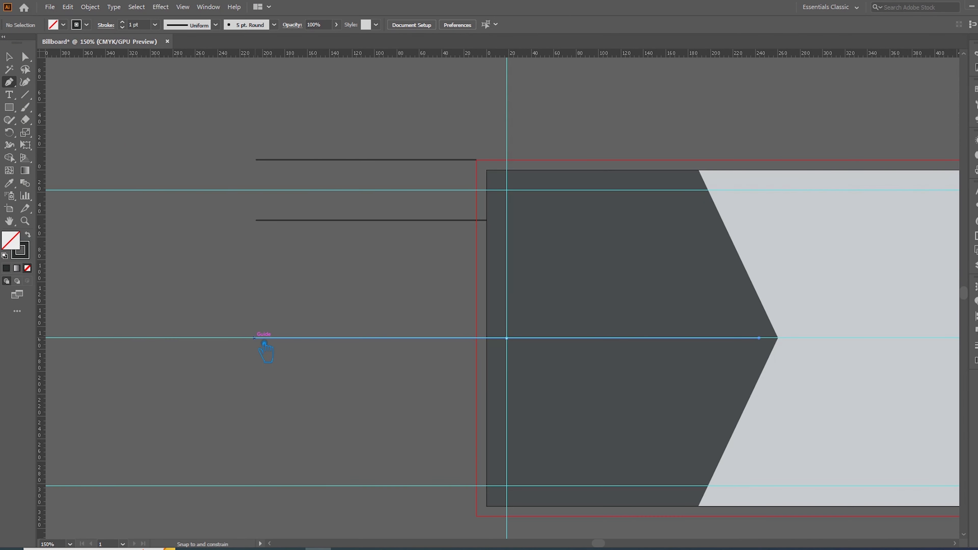
# Draw a third callout line about 225 px long, running left along the centre guide from the 18 px vertical guide, and hide the guides
pyautogui.moveTo(264, 344)
pyautogui.mouseDown()
pyautogui.moveTo(308, 351)
pyautogui.moveTo(264, 343)
pyautogui.mouseUp()
pyautogui.press('v')
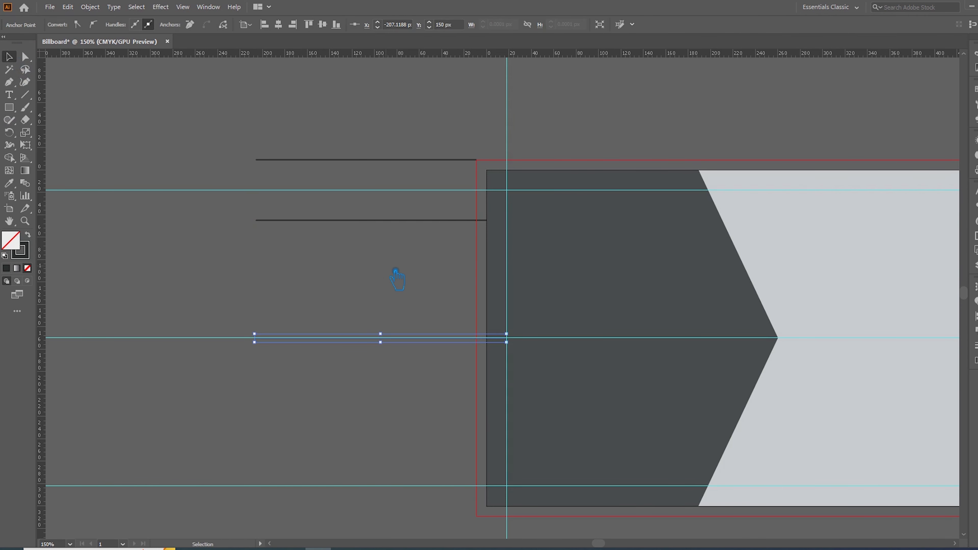
pyautogui.click(398, 275)
pyautogui.hotkey('ctrl', ';')
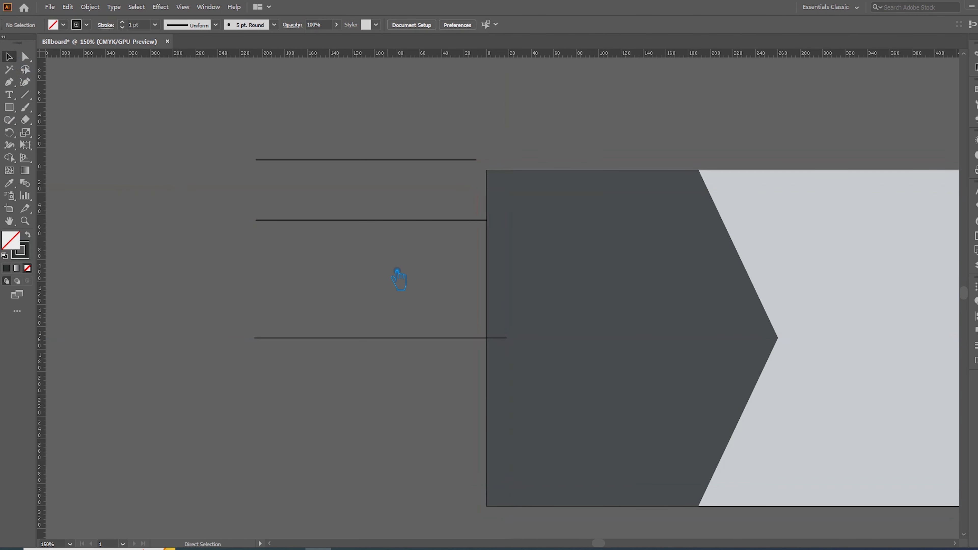
pyautogui.hotkey('ctrl', 'z')
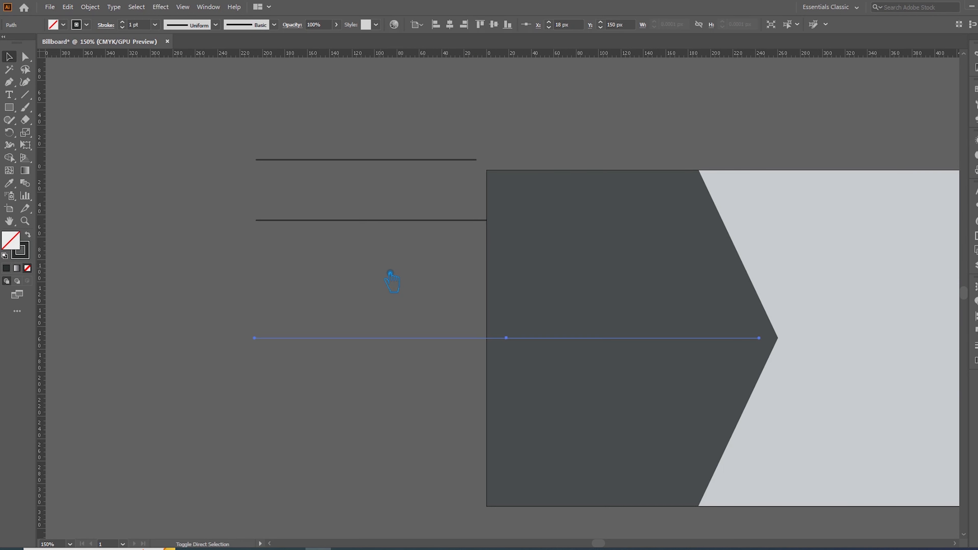
pyautogui.hotkey('ctrl', 'shift', 'z')
# Give the three callout lines the background's light grey as stroke with no fill, and show the guides again
pyautogui.moveTo(389, 358); pyautogui.dragTo(256, 127)
pyautogui.press('i')
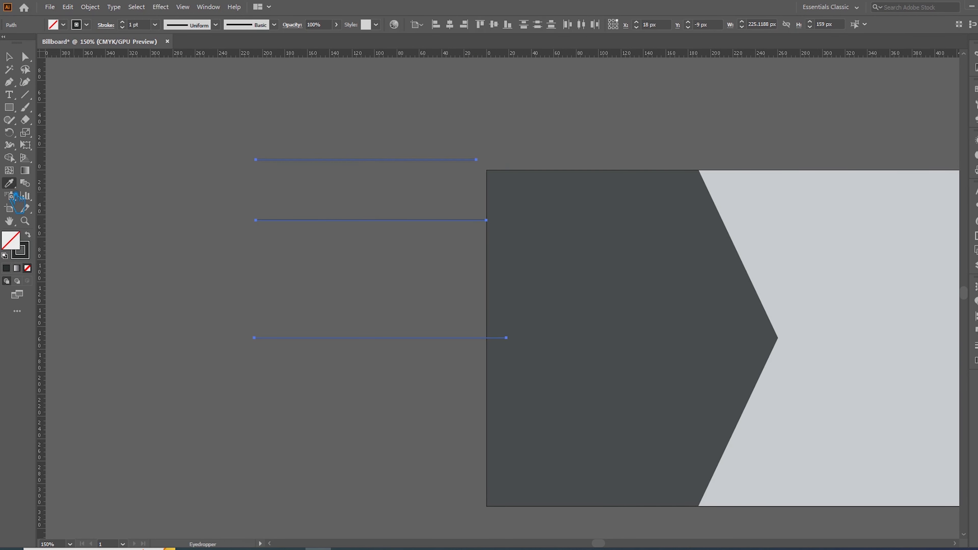
pyautogui.click(841, 275)
pyautogui.press('v')
pyautogui.click(142, 129)
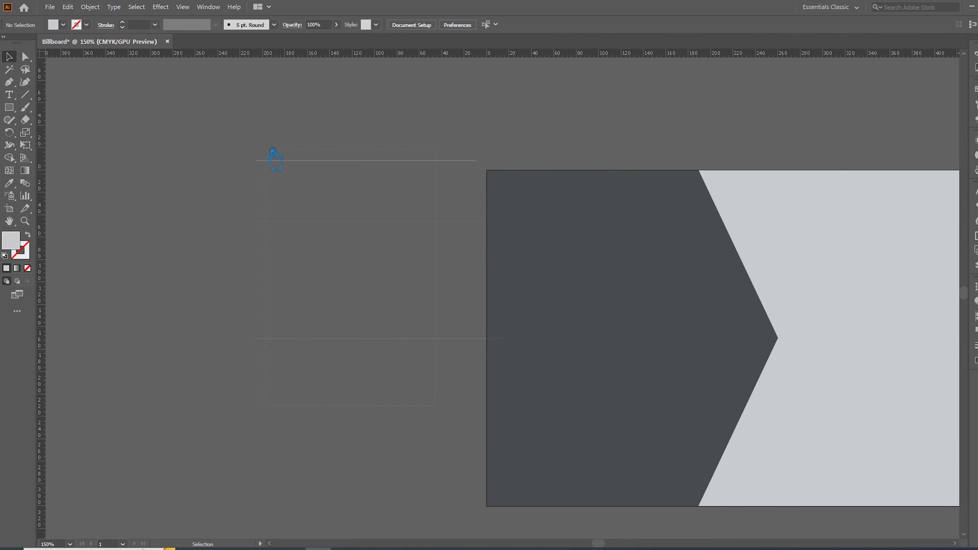
pyautogui.moveTo(299, 198); pyautogui.dragTo(297, 154)
pyautogui.hotkey('shift', 'x')
pyautogui.click(116, 202)
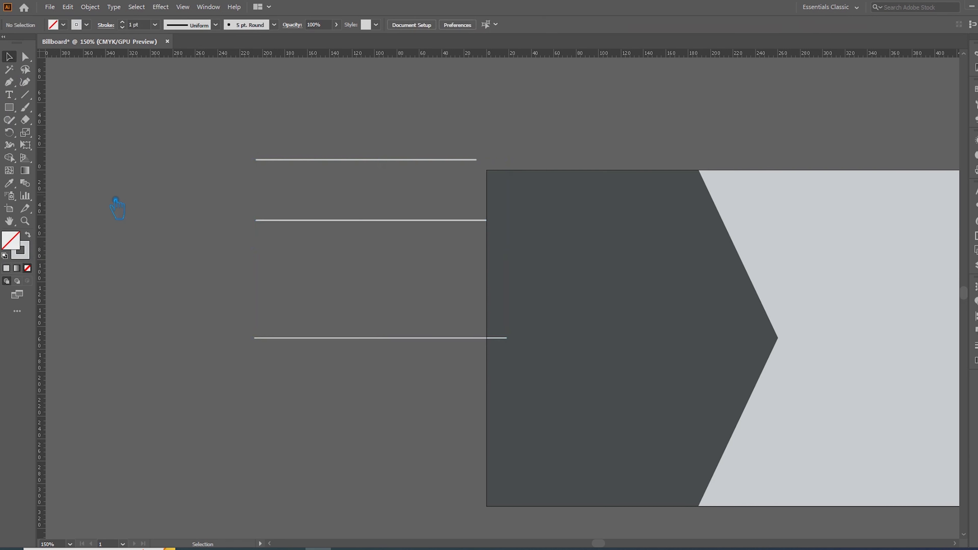
pyautogui.hotkey('ctrl', ';')
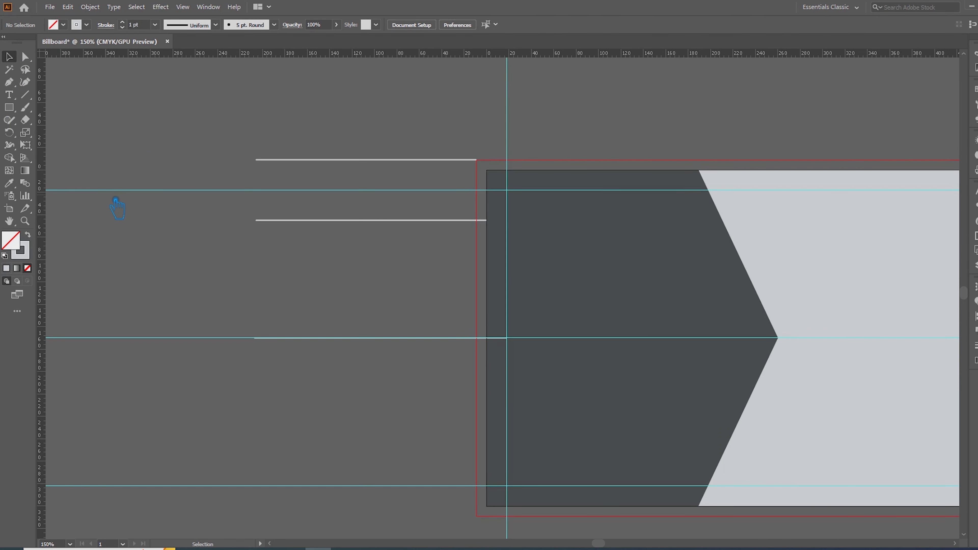
# Add the text "Bleed" beside the topmost callout line and set it in Myriad Pro Bold
pyautogui.press('t')
pyautogui.click(207, 173)
pyautogui.write('Bleed')
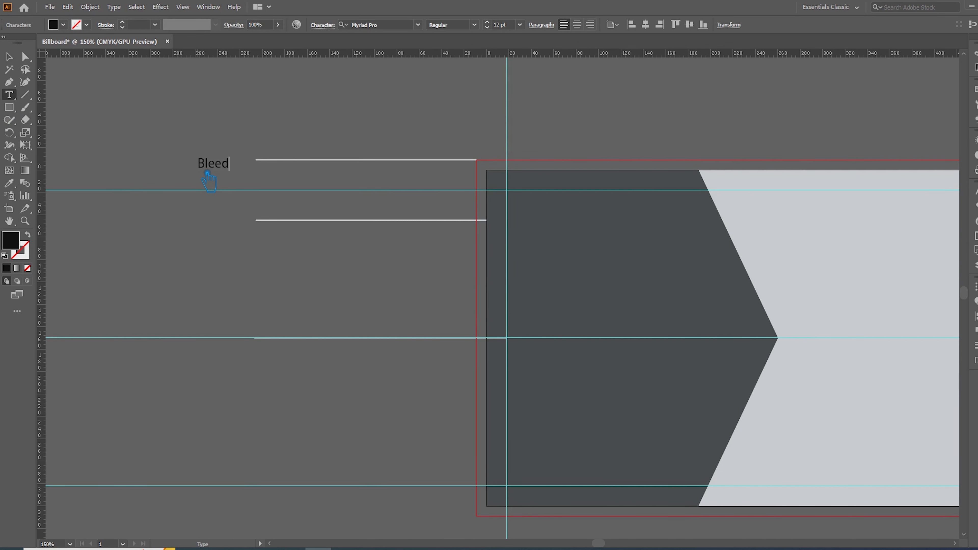
pyautogui.click(9, 57)
pyautogui.click(474, 25)
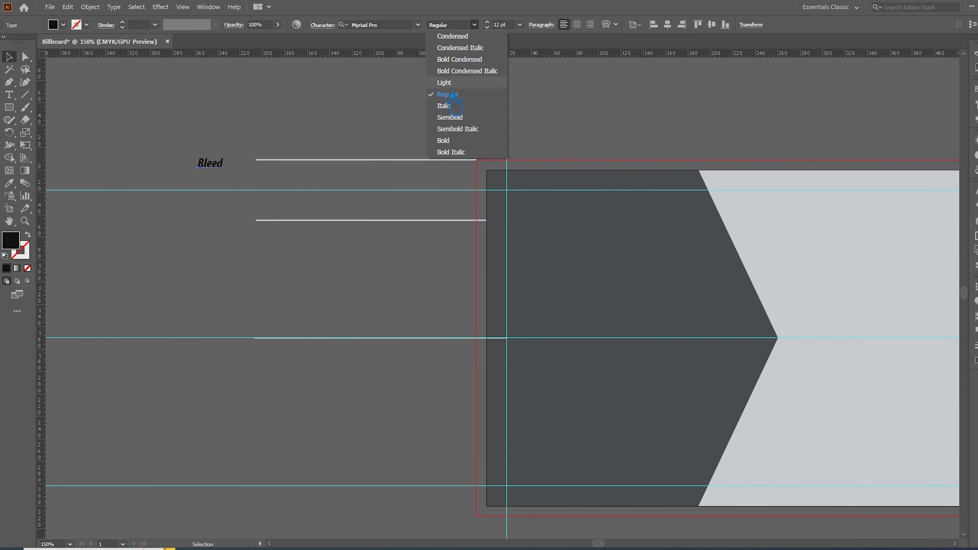
pyautogui.click(443, 140)
# Fill the Bleed label with near-white, enlarge it to about 38 pt and position it at the end of its callout line
pyautogui.doubleClick(10, 239)
pyautogui.moveTo(694, 161); pyautogui.dragTo(662, 134)
pyautogui.click(910, 140)
pyautogui.click(239, 172)
pyautogui.click(213, 162)
pyautogui.moveTo(198, 157); pyautogui.dragTo(231, 164)
pyautogui.click(328, 236)
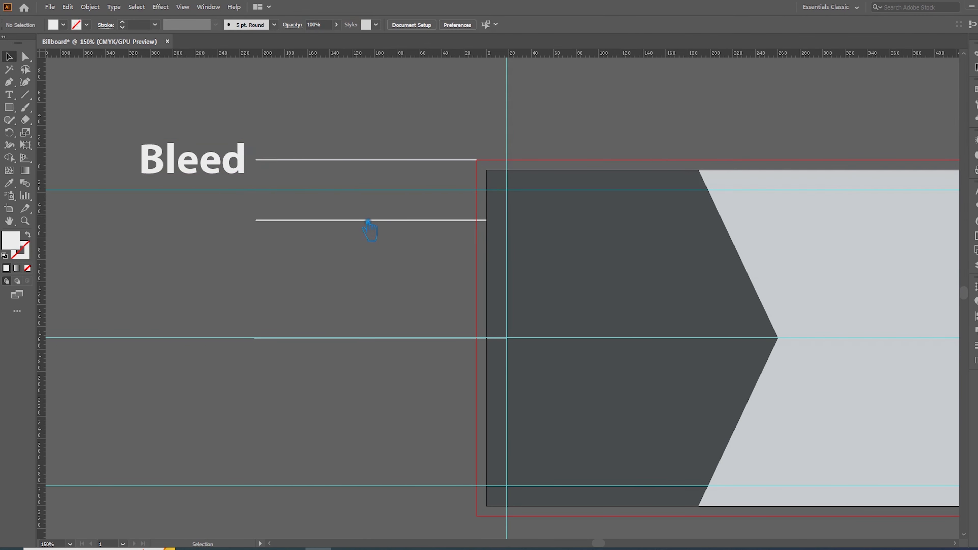
# Move the middle callout line down and place a copy of the Bleed label to the left of it
pyautogui.moveTo(375, 224); pyautogui.dragTo(375, 252)
pyautogui.click(360, 258)
pyautogui.moveTo(217, 172); pyautogui.dragTo(206, 261)
pyautogui.moveTo(358, 300); pyautogui.dragTo(726, 319)
pyautogui.moveTo(563, 277); pyautogui.dragTo(408, 276)
# Replace the copied label's text with "Trimline"
pyautogui.doubleClick(408, 277)
pyautogui.hotkey('ctrl', 'a')
pyautogui.write('Trimli')
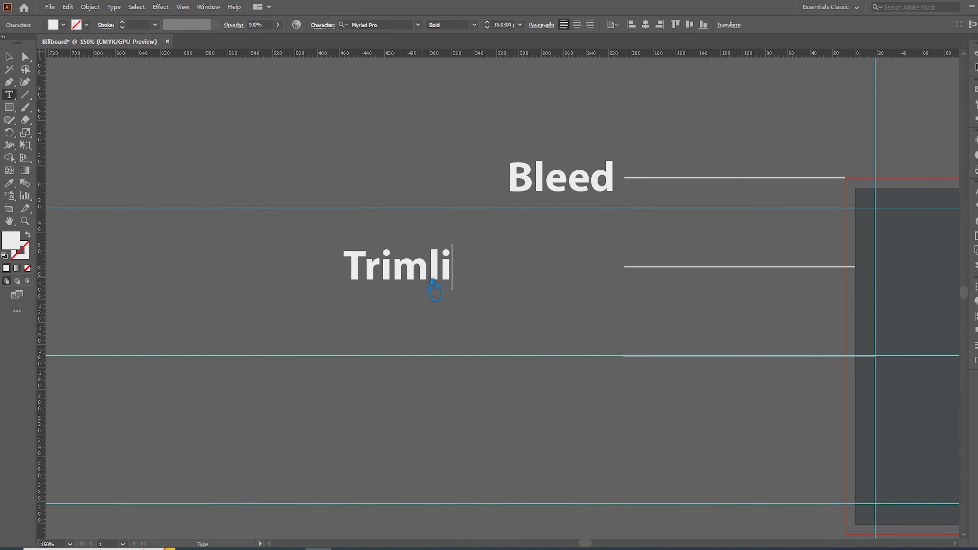
pyautogui.write('ne')
pyautogui.click(9, 57)
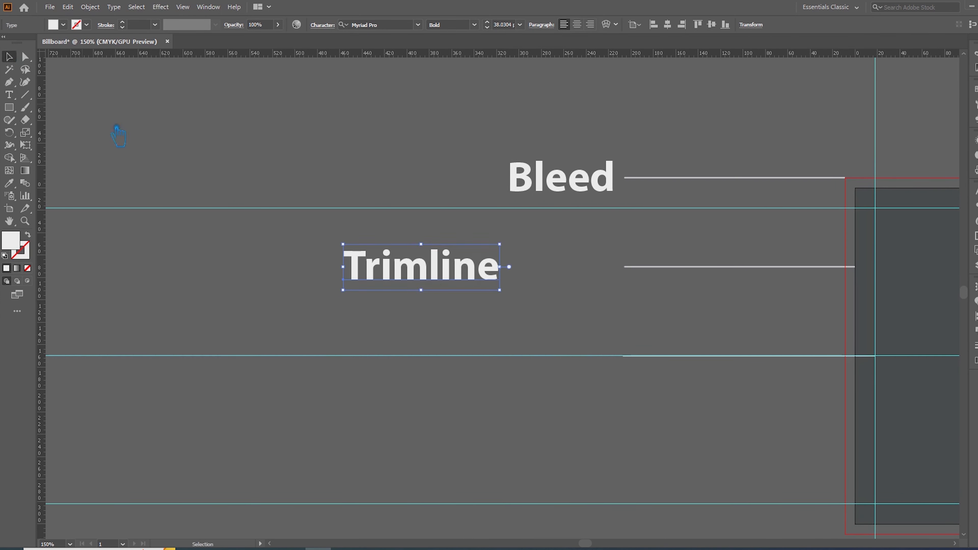
pyautogui.click(120, 133)
# Edit the middle label's text to read "Trim line / Cut"
pyautogui.doubleClick(454, 276)
pyautogui.hotkey('ctrl', 'a')
pyautogui.click(431, 278)
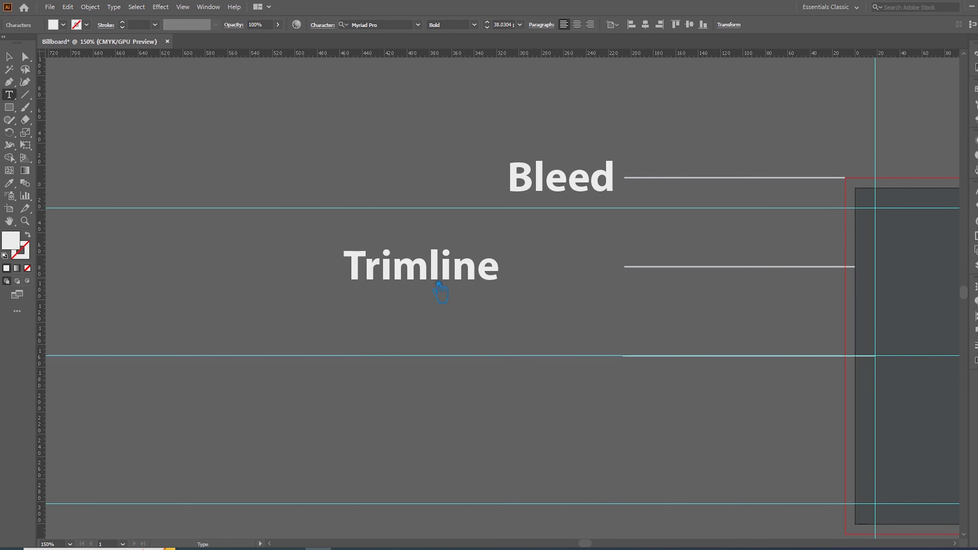
pyautogui.press('Escape')
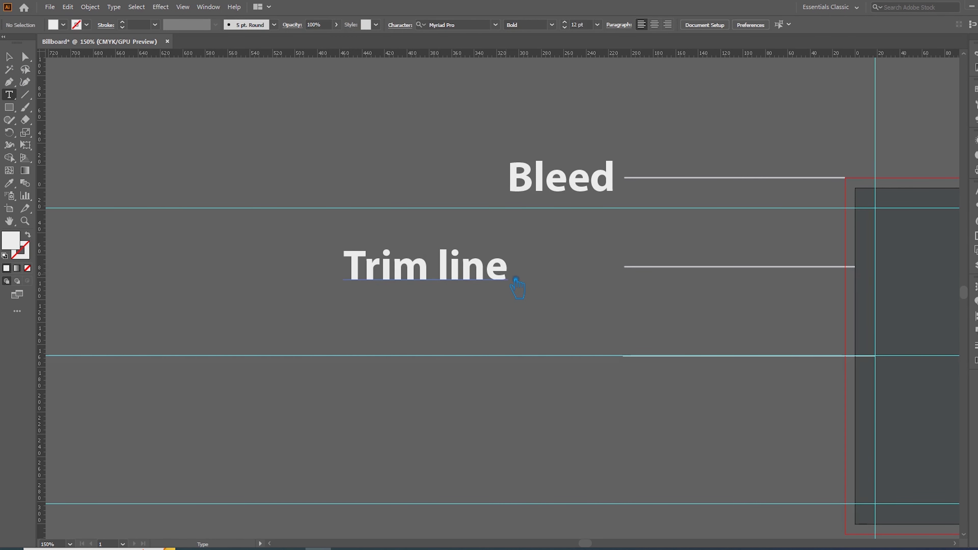
pyautogui.write('/ Cut')
pyautogui.press('Escape')
pyautogui.click(522, 335)
# Duplicate the Trim line / Cut label beside the lowest callout line and change the copy's text to "Safety Margin"
pyautogui.moveTo(641, 439); pyautogui.dragTo(438, 321)
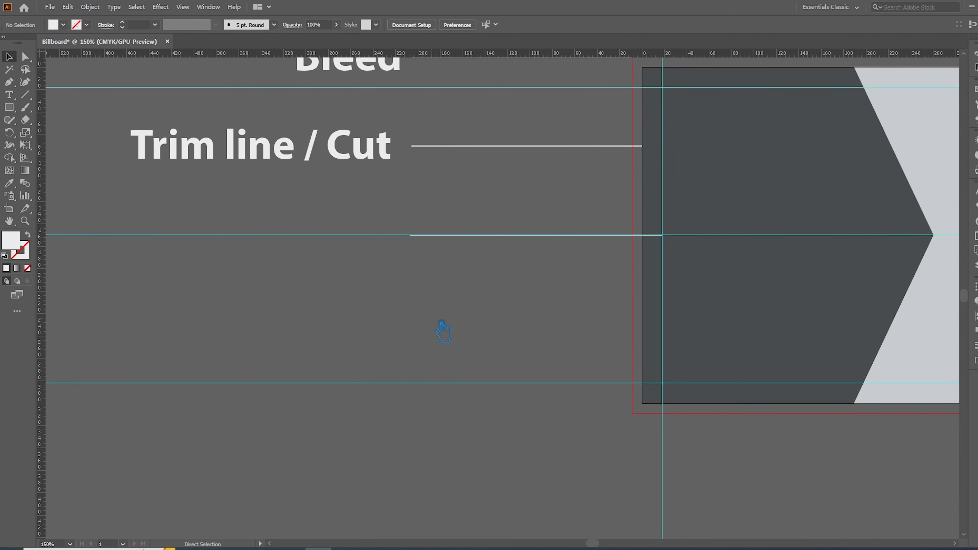
pyautogui.scroll(-2, 437, 305)
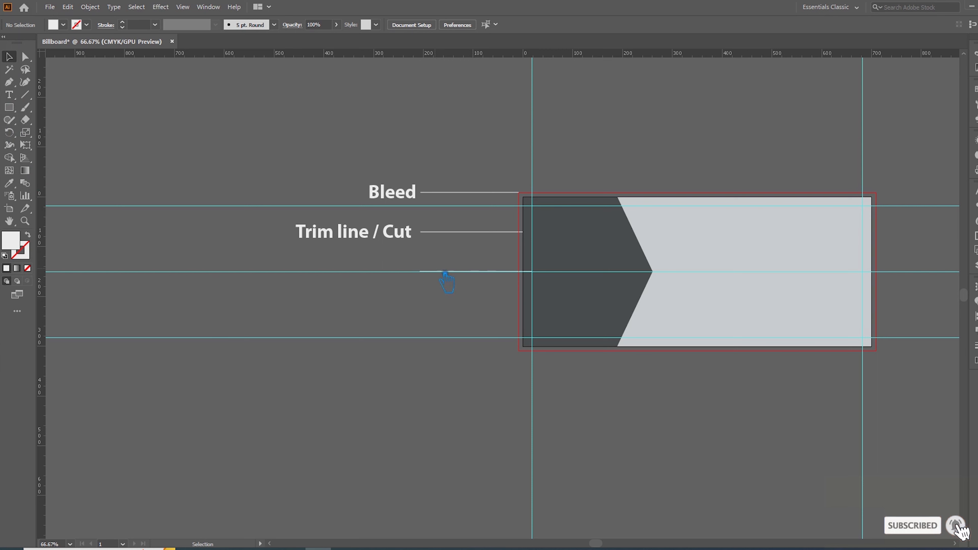
pyautogui.moveTo(358, 236); pyautogui.dragTo(357, 274)
pyautogui.doubleClick(358, 274)
pyautogui.hotkey('ctrl', 'a')
pyautogui.write('Safety M')
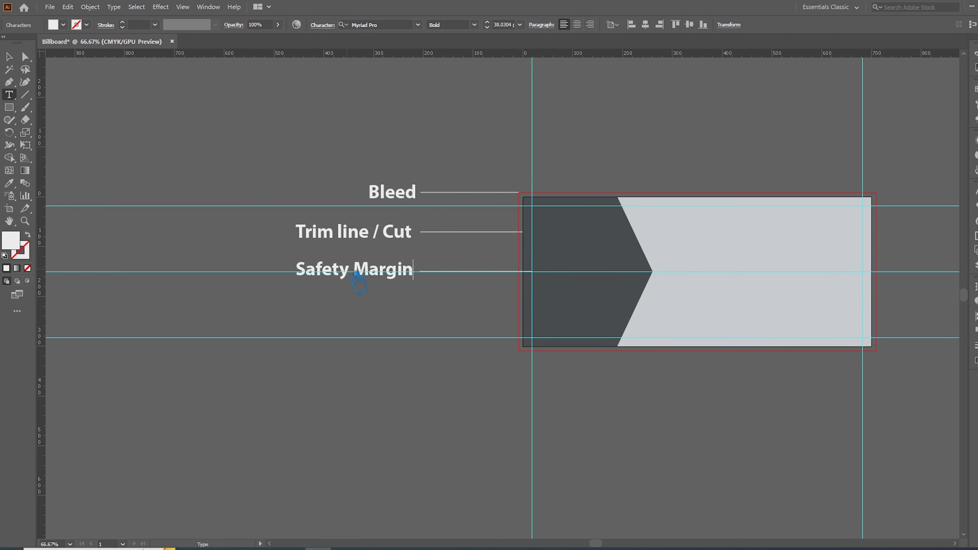
pyautogui.click(16, 57)
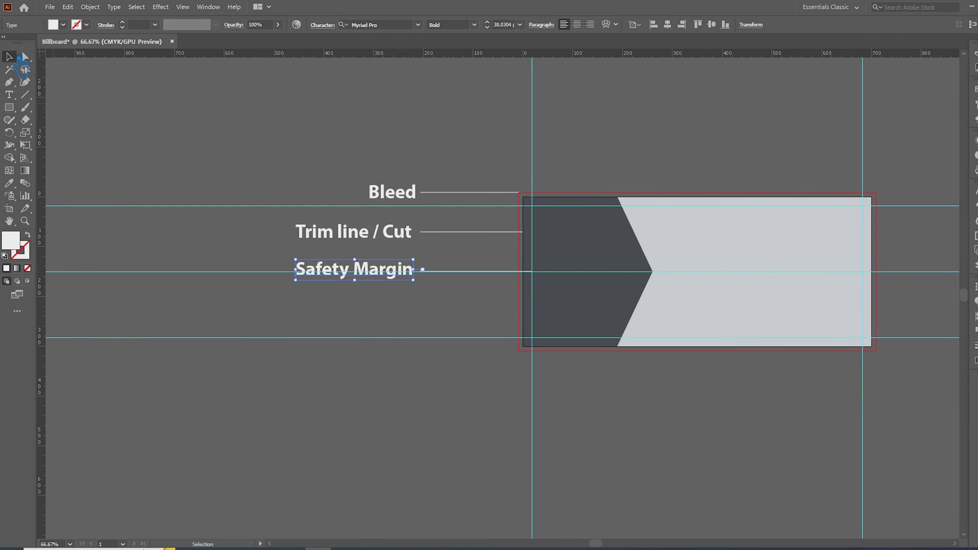
# Align the right edges of the three labels to each other and nudge them left, away from the callout lines
pyautogui.keyDown('shift'); pyautogui.click(369, 232); pyautogui.keyUp('shift')
pyautogui.keyDown('shift'); pyautogui.click(415, 196); pyautogui.keyUp('shift')
pyautogui.click(659, 24)
pyautogui.hotkey('ctrl', 'z')
pyautogui.click(612, 25)
pyautogui.click(651, 47)
pyautogui.click(632, 24)
pyautogui.click(659, 24)
pyautogui.hotkey('shift', 'Left')
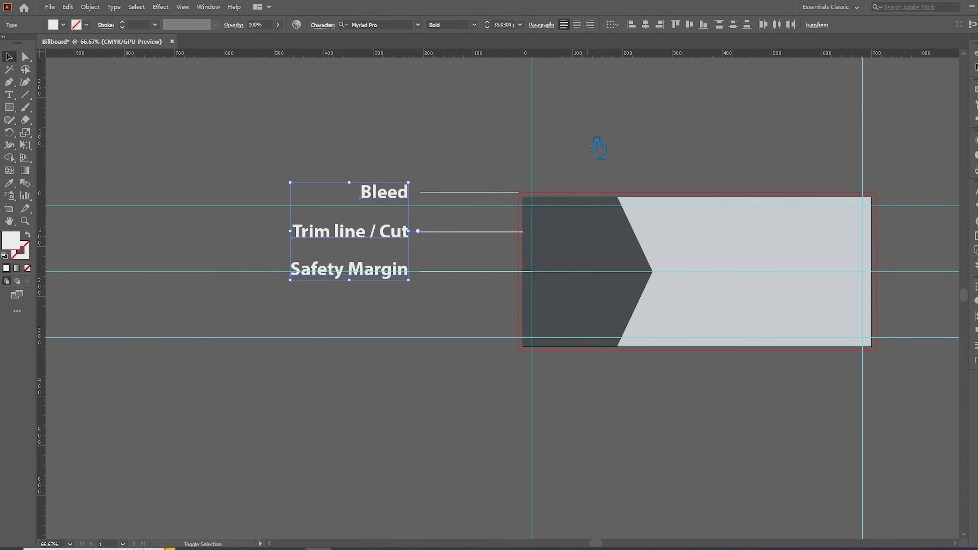
pyautogui.click(601, 140)
# Draw an unfilled 718 x 318 px rectangle with a near-white 1 pt stroke along the bleed boundary
pyautogui.moveTo(638, 163); pyautogui.dragTo(500, 143)
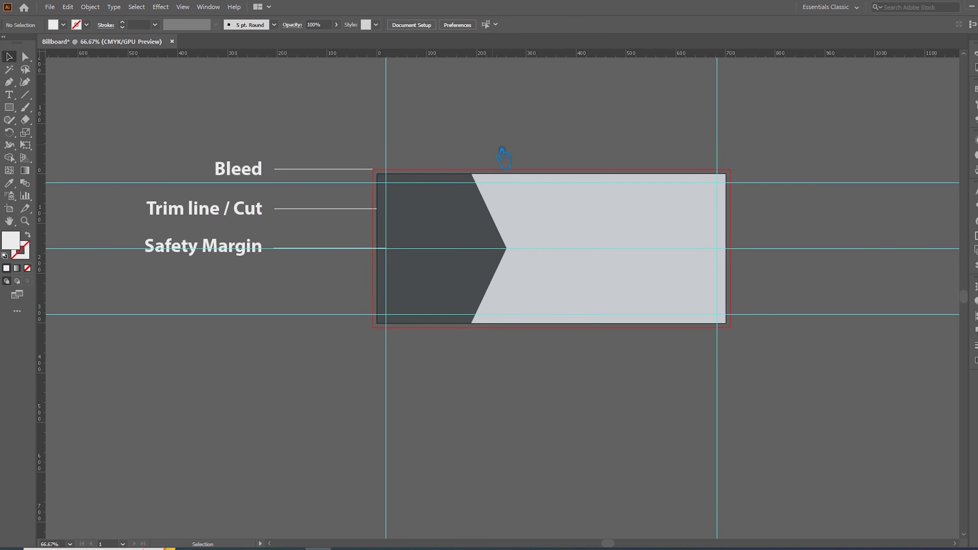
pyautogui.hscroll(-1, 506, 155)
pyautogui.scroll(1, 515, 168)
pyautogui.moveTo(617, 163); pyautogui.dragTo(583, 114)
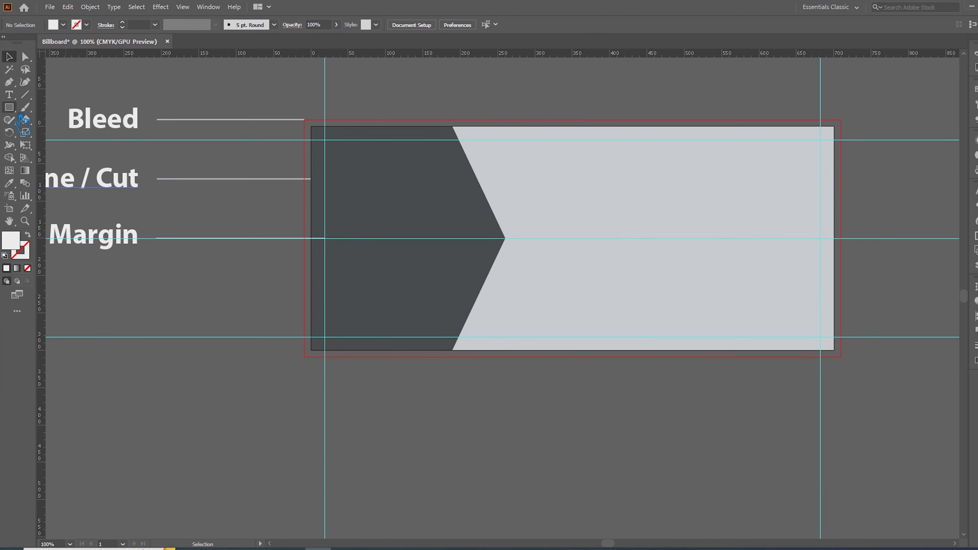
pyautogui.click(28, 234)
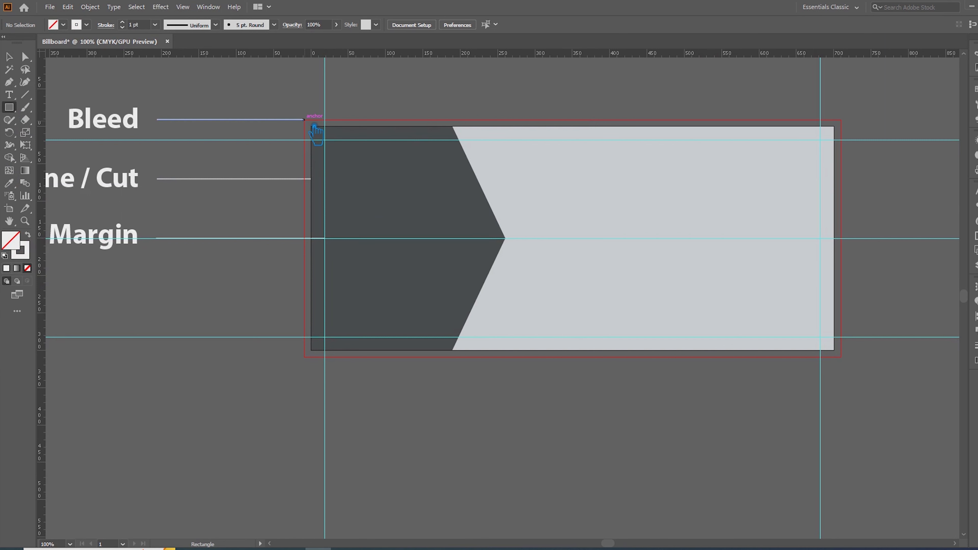
pyautogui.moveTo(314, 124)
pyautogui.mouseDown()
pyautogui.moveTo(540, 287)
pyautogui.moveTo(797, 339)
pyautogui.moveTo(858, 356)
pyautogui.moveTo(850, 364)
pyautogui.mouseUp()
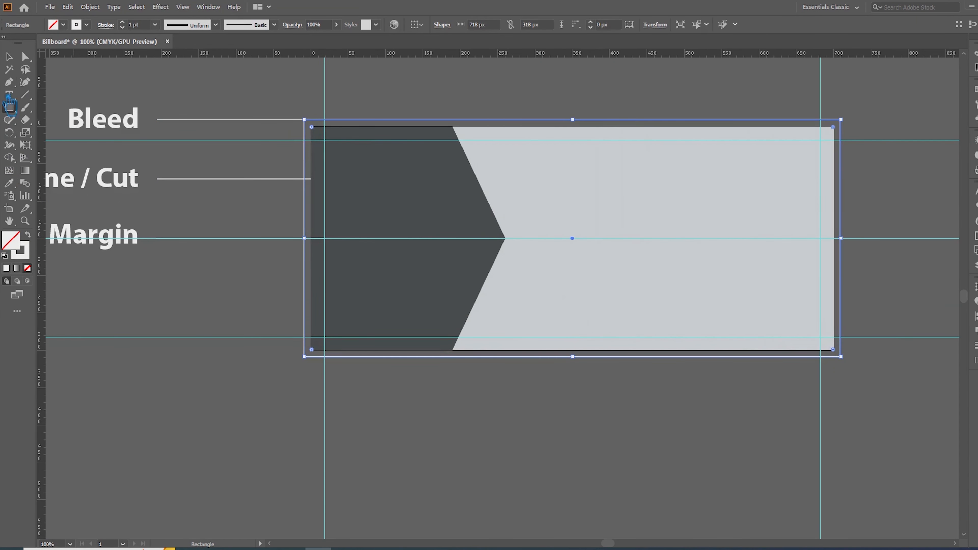
# Change the bleed rectangle's stroke colour to orange-red and check the outline with the guides briefly hidden
pyautogui.doubleClick(24, 253)
pyautogui.moveTo(776, 151); pyautogui.dragTo(772, 134)
pyautogui.moveTo(812, 242); pyautogui.dragTo(813, 265)
pyautogui.click(910, 138)
pyautogui.press('v')
pyautogui.click(101, 81)
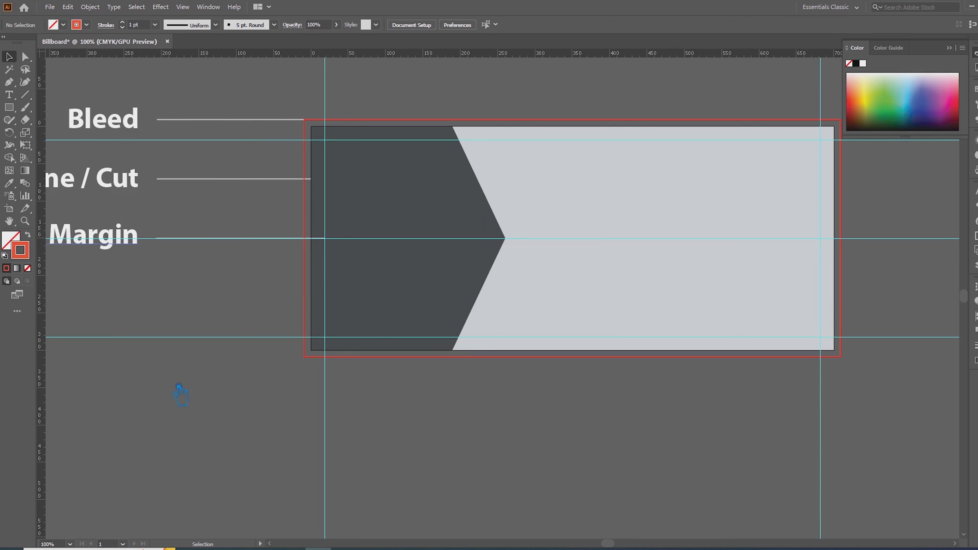
pyautogui.hotkey('ctrl', ';')
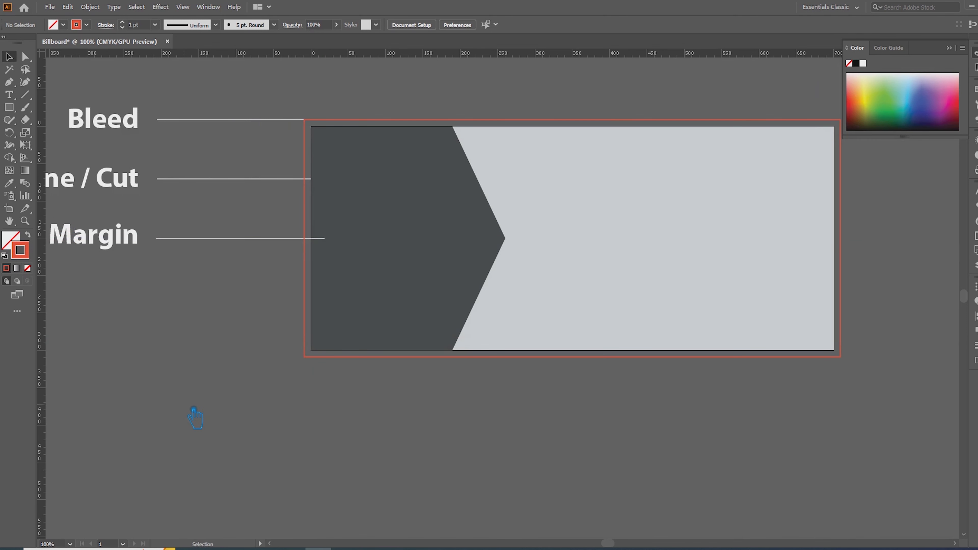
pyautogui.hotkey('ctrl', ';')
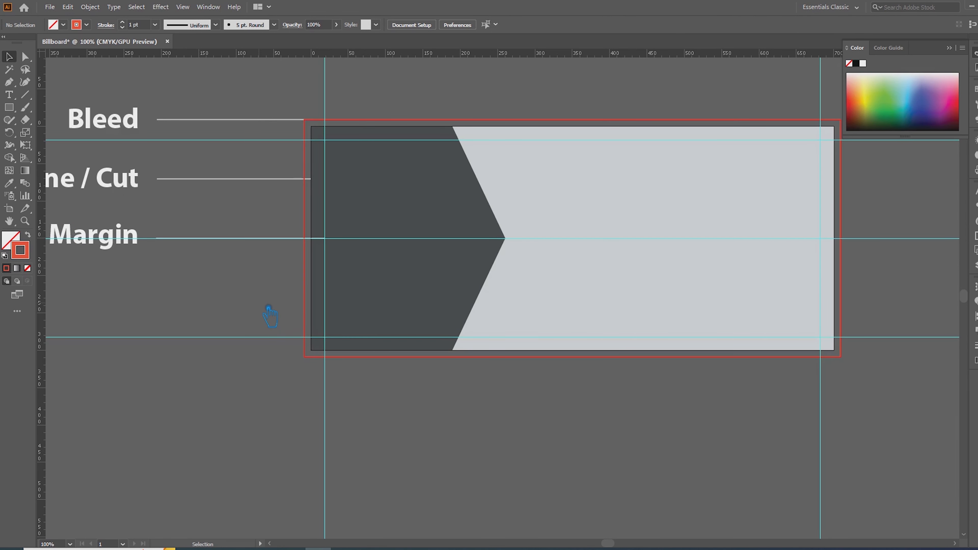
# Draw an unfilled 664 x 264 px rectangle along the safety margin guides and set its stroke to lime green, BDFF2E
pyautogui.click(9, 107)
pyautogui.moveTo(324, 140); pyautogui.dragTo(821, 337)
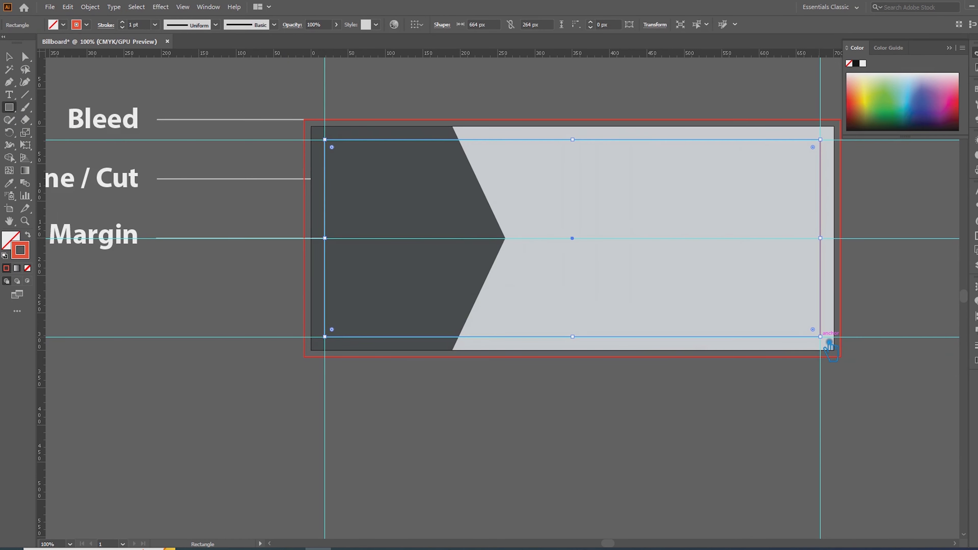
pyautogui.doubleClick(23, 252)
pyautogui.click(813, 237)
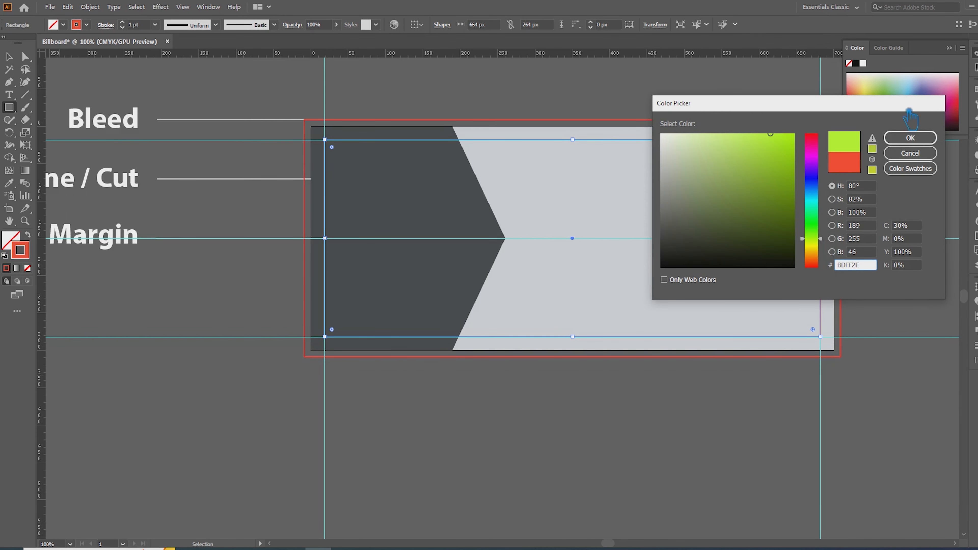
pyautogui.click(910, 138)
pyautogui.press('v')
pyautogui.click(230, 305)
pyautogui.moveTo(230, 304); pyautogui.dragTo(265, 297)
pyautogui.click(975, 54)
# Move the three labels and the label-side ends of their callout lines together toward the billboard, shortening the lines
pyautogui.hscroll(1, 932, 147)
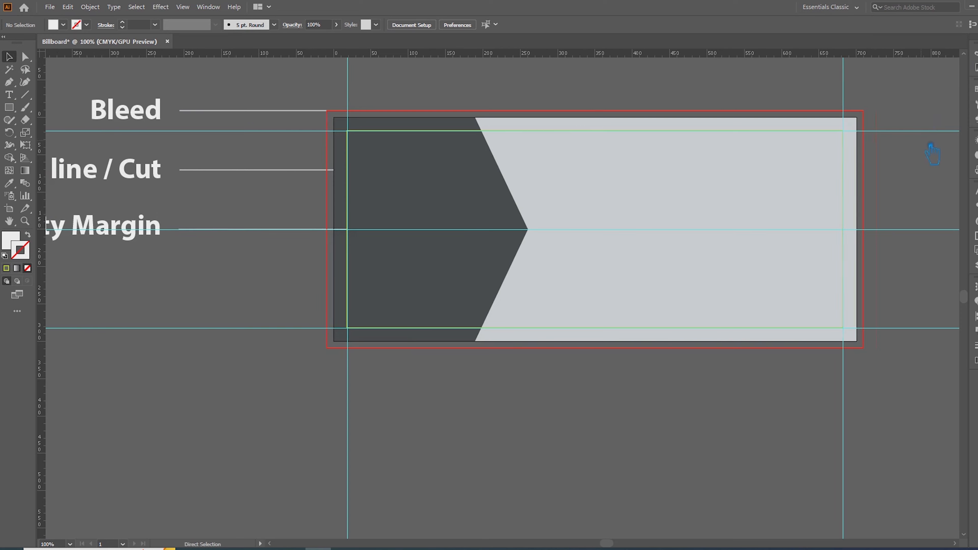
pyautogui.scroll(-1, 927, 148)
pyautogui.moveTo(906, 185); pyautogui.dragTo(639, 182)
pyautogui.hscroll(-1, 640, 183)
pyautogui.scroll(1, 565, 167)
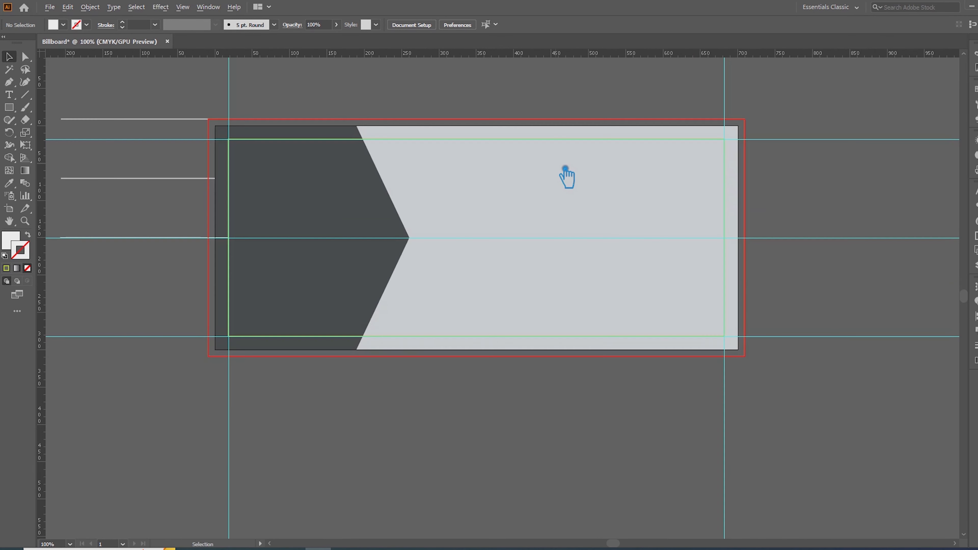
pyautogui.hscroll(-5, 840, 218)
pyautogui.scroll(-1, 800, 235)
pyautogui.press('a')
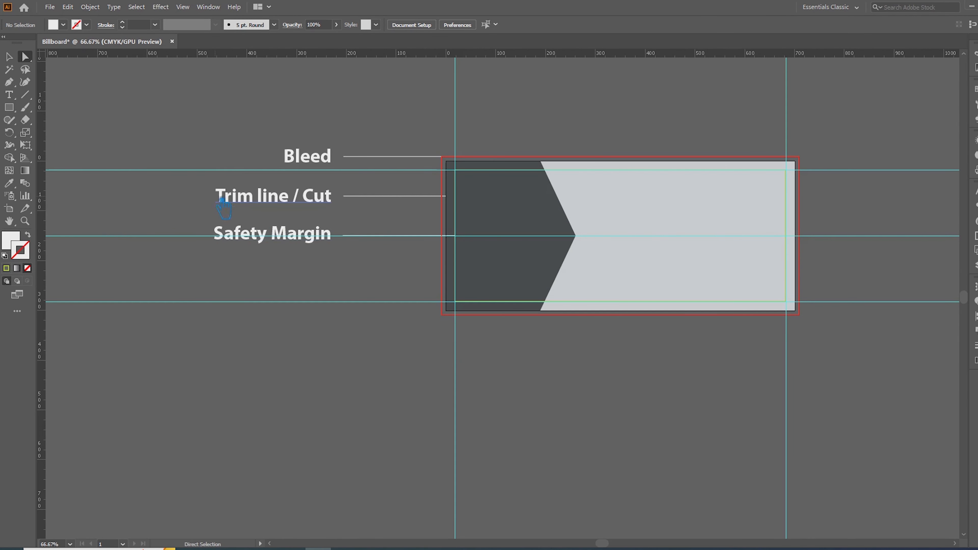
pyautogui.moveTo(183, 135); pyautogui.dragTo(385, 300)
pyautogui.hotkey('shift', 'Right')
pyautogui.hotkey('shift', 'Right')
pyautogui.hotkey('shift', 'Right')
pyautogui.hotkey('shift', 'Right')
pyautogui.hotkey('shift', 'Right')
pyautogui.hotkey('shift', 'Right')
pyautogui.hotkey('shift', 'Right')
pyautogui.hotkey('shift', 'Right')
pyautogui.hotkey('shift', 'Right')
pyautogui.hotkey('shift', 'Right')
pyautogui.hotkey('shift', 'Right')
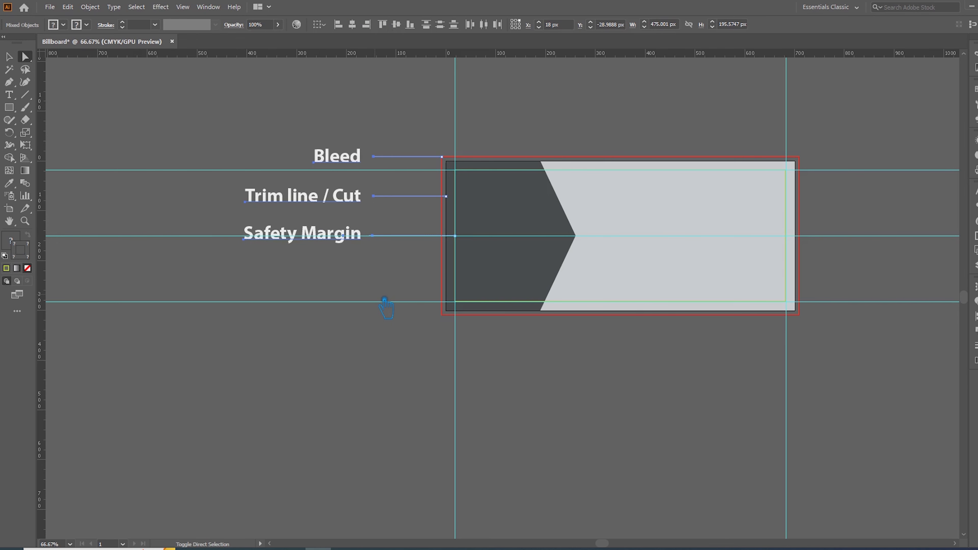
pyautogui.hotkey('shift', 'Right')
pyautogui.hotkey('shift', 'Right')
pyautogui.hotkey('shift', 'Right')
pyautogui.hotkey('shift', 'Right')
pyautogui.hotkey('shift', 'Right')
pyautogui.hotkey('shift', 'Right')
pyautogui.click(586, 414)
pyautogui.moveTo(657, 411); pyautogui.dragTo(651, 447)
pyautogui.hscroll(-1, 489, 359)
pyautogui.scroll(1, 489, 356)
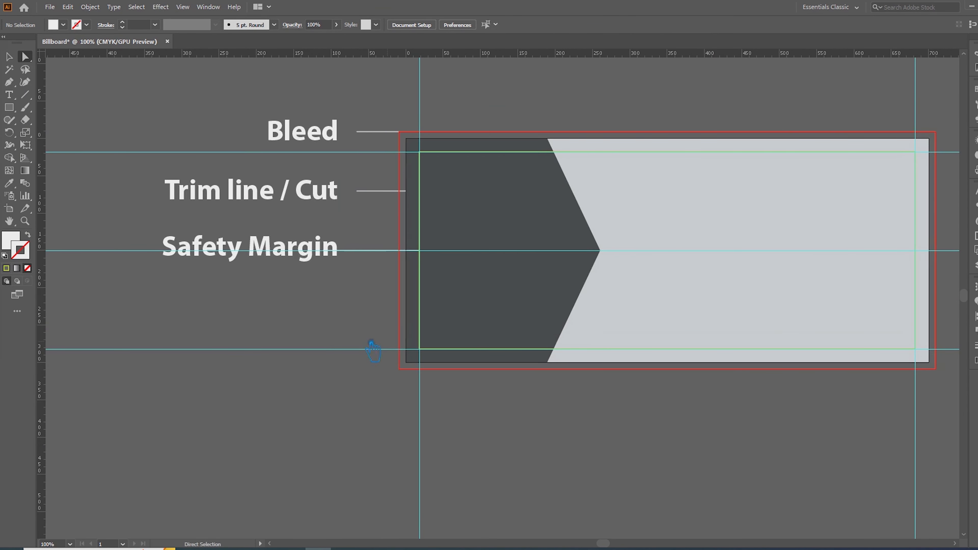